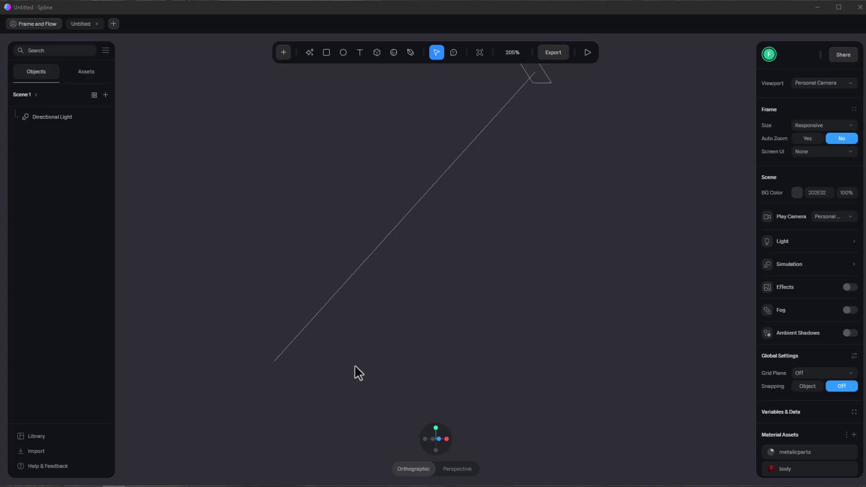
- Add the Realistic Soda Can from the Library's Bottles category to the scene
click(32, 437)
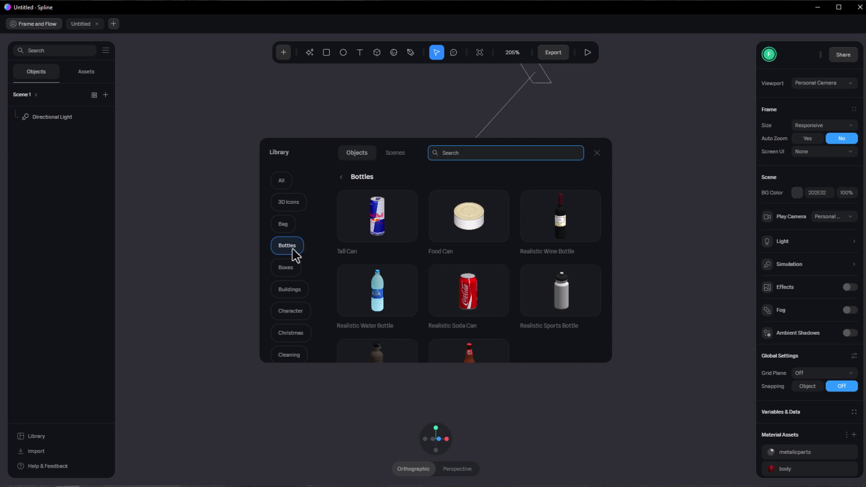
click(472, 300)
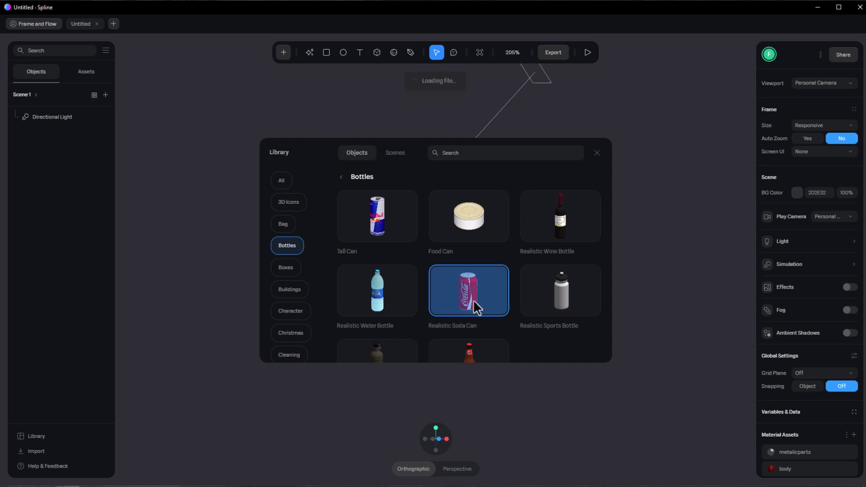
click(597, 153)
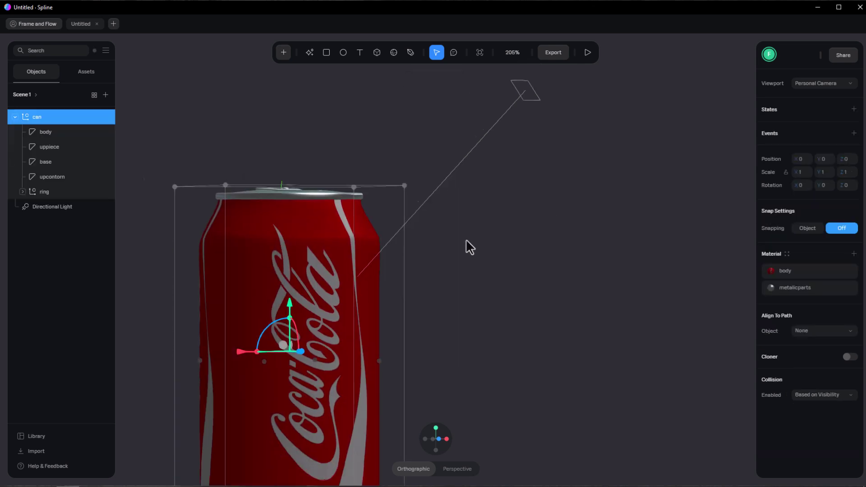
scroll(465, 239, down, 3)
drag(504, 231, 465, 248)
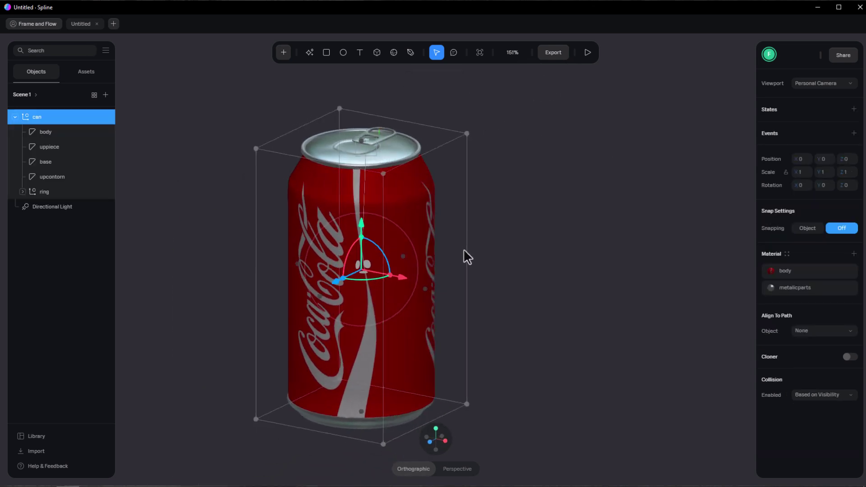
- Add a sphere beside the can and set its size to 1 × 1 × 1
click(394, 52)
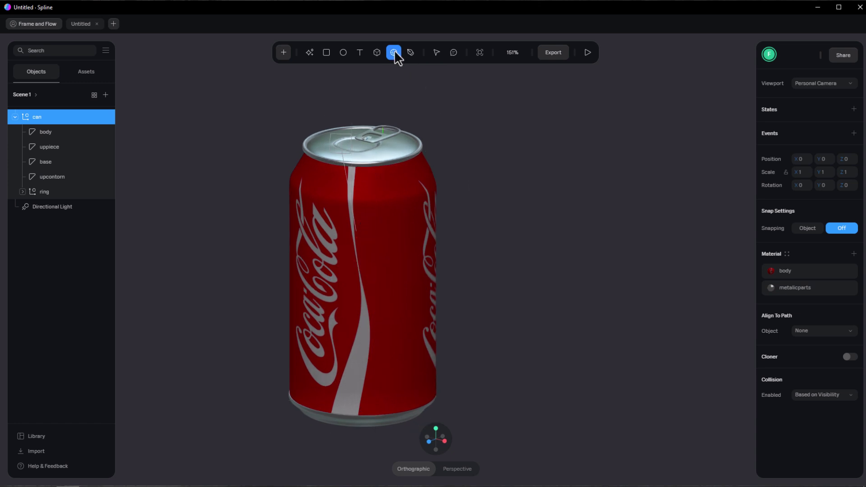
click(517, 273)
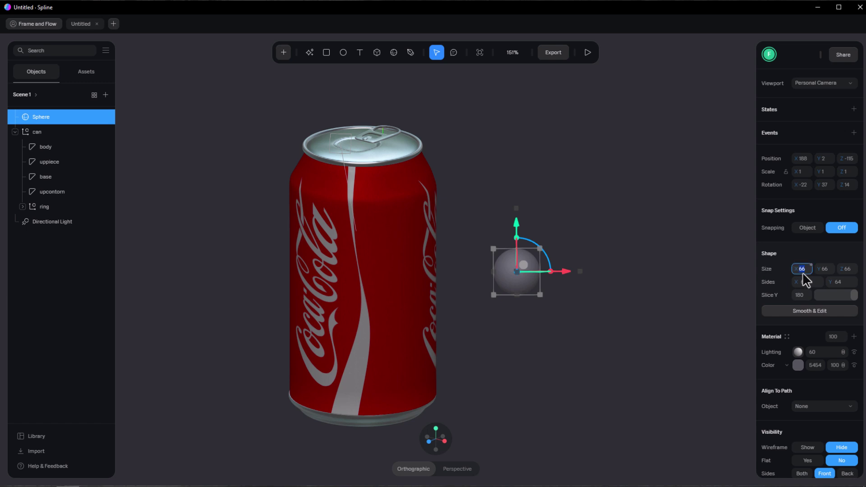
text(1)
key(Return)
text(1)
key(Return)
click(847, 270)
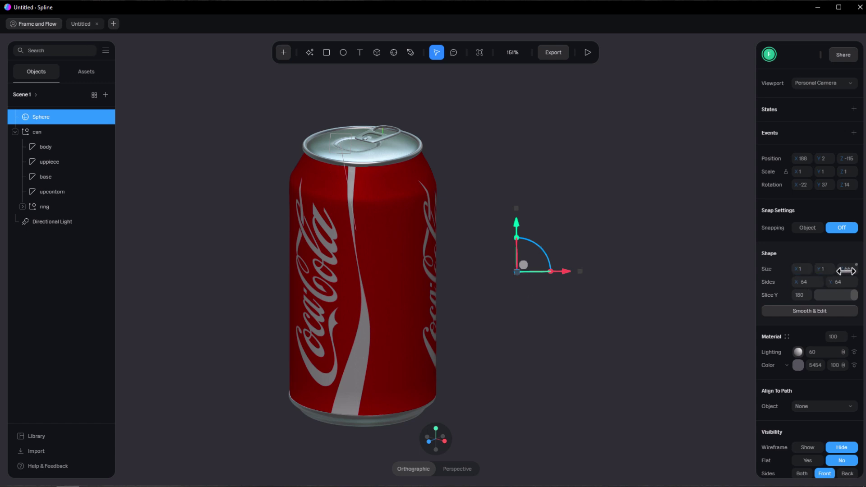
text(1)
key(Return)
scroll(852, 276, down, 3)
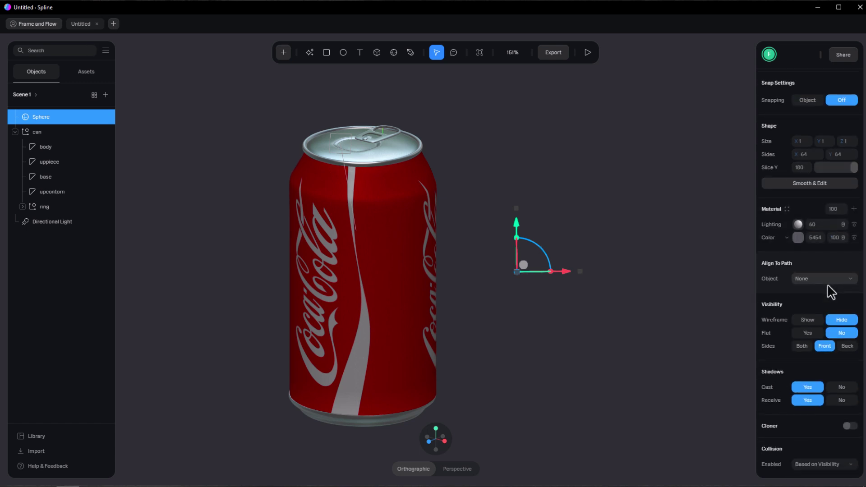
- Enable the sphere's Cloner with type Object onto the can body and count 800
click(850, 427)
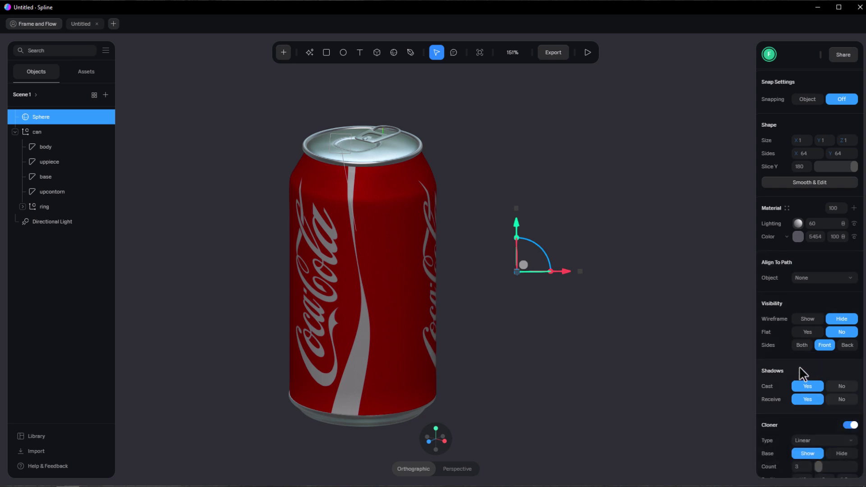
scroll(803, 373, down, 3)
click(806, 321)
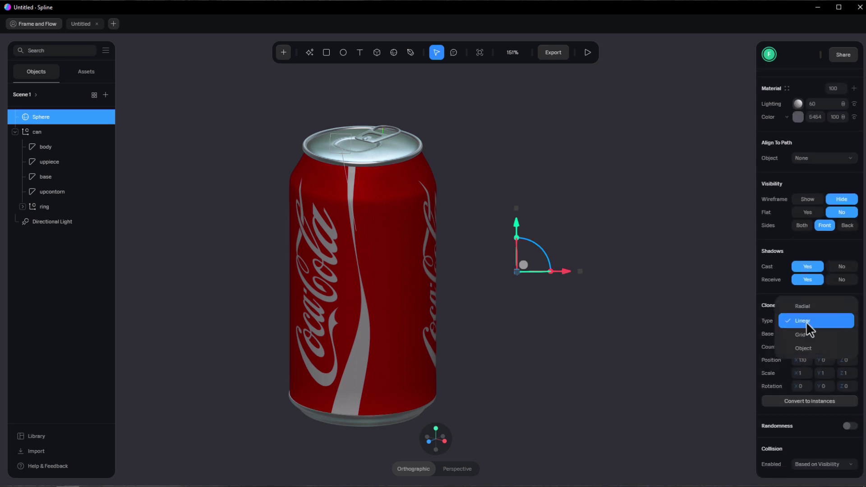
click(806, 347)
click(805, 357)
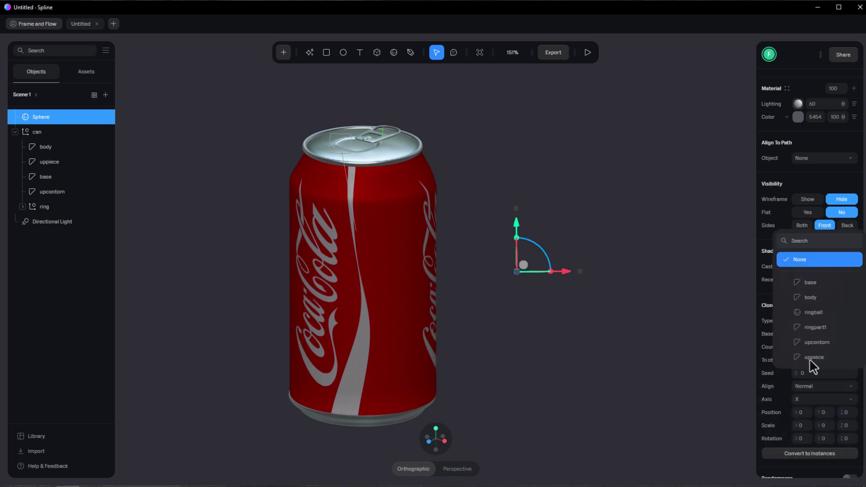
click(810, 298)
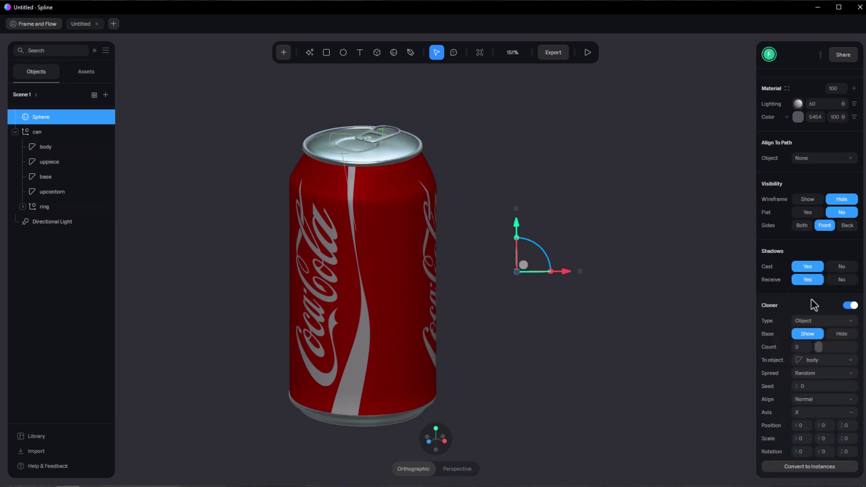
click(800, 348)
text(800)
key(Return)
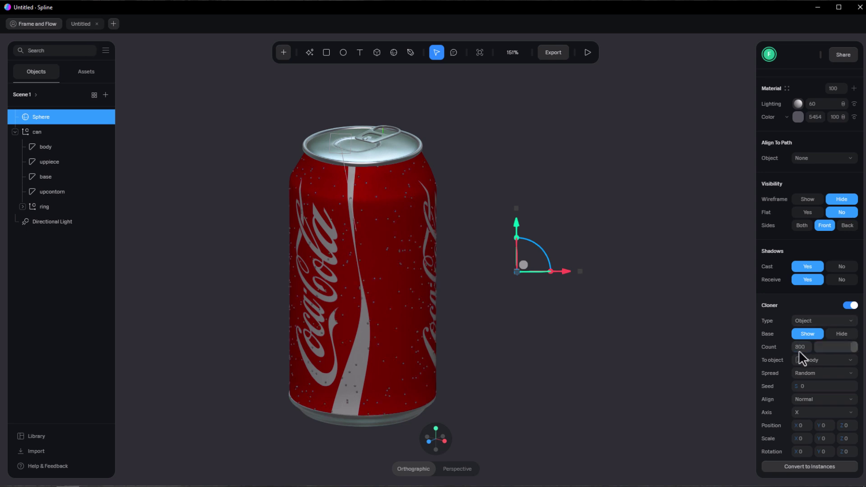
scroll(348, 171, up, 6)
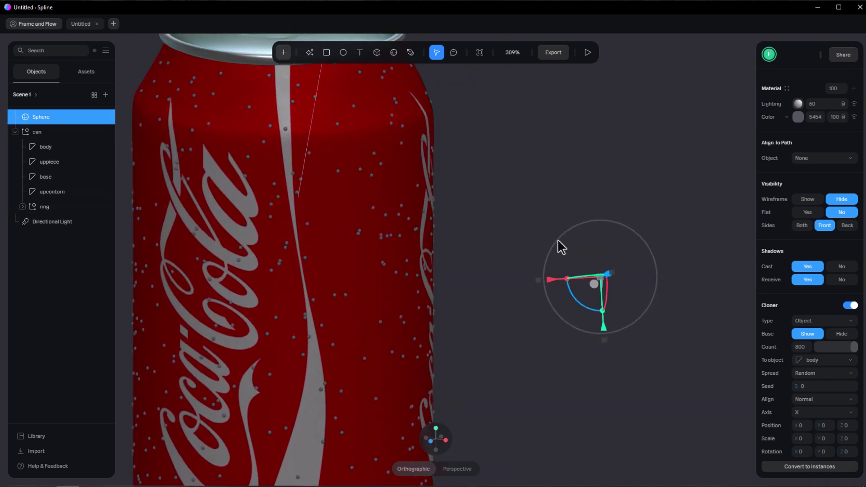
right_drag(579, 235, 629, 251)
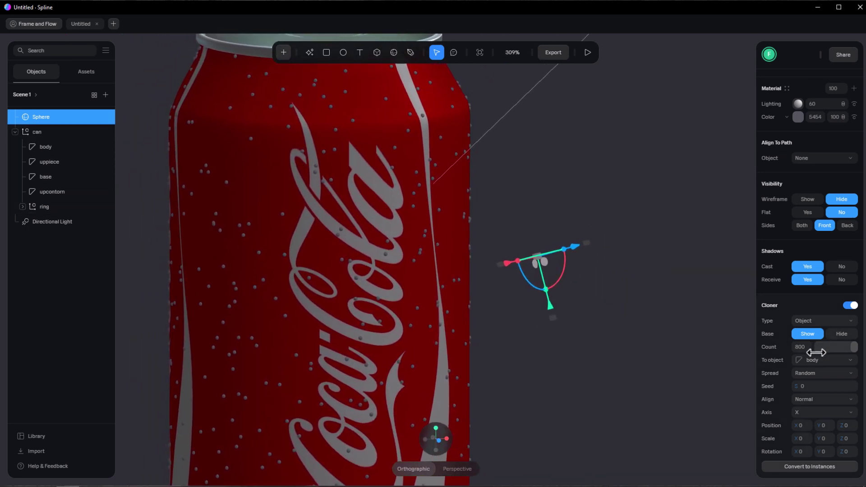
scroll(805, 356, down, 3)
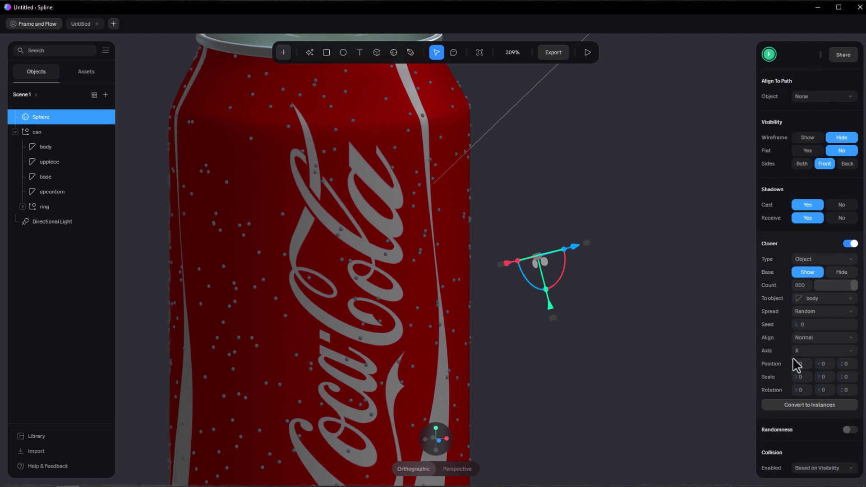
- Turn on clone randomness with Simplex noise, scale 500 and size variation 1
click(846, 426)
scroll(803, 411, down, 5)
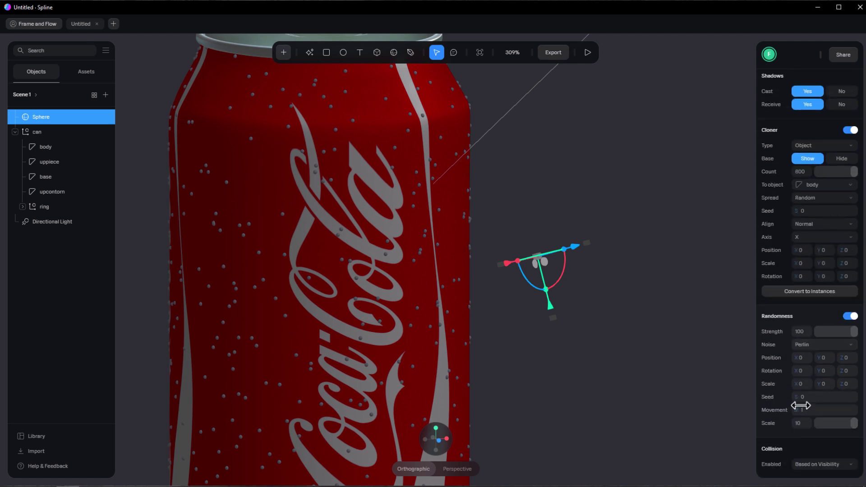
click(812, 347)
click(812, 359)
click(800, 424)
text(500)
key(Return)
click(826, 385)
text(1)
click(845, 385)
text(1)
key(Return)
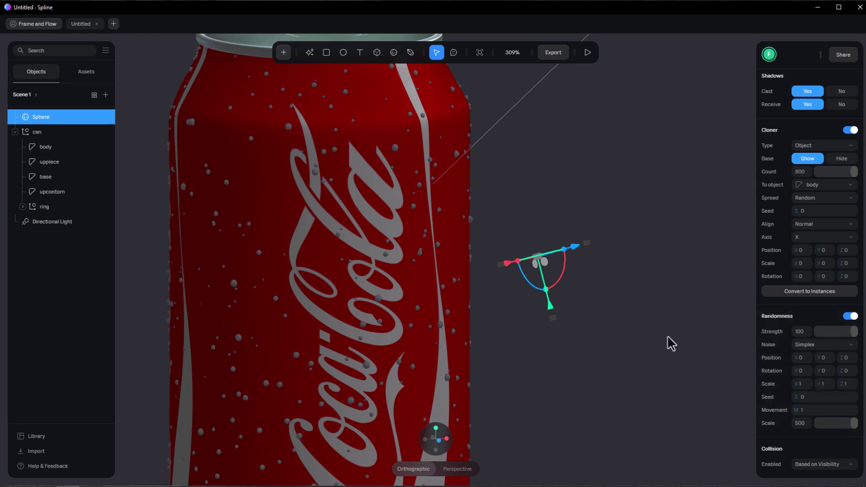
- Set the randomness seed to 14 and the Z rotation to 45
scroll(342, 187, up, 2)
right_drag(342, 186, 359, 207)
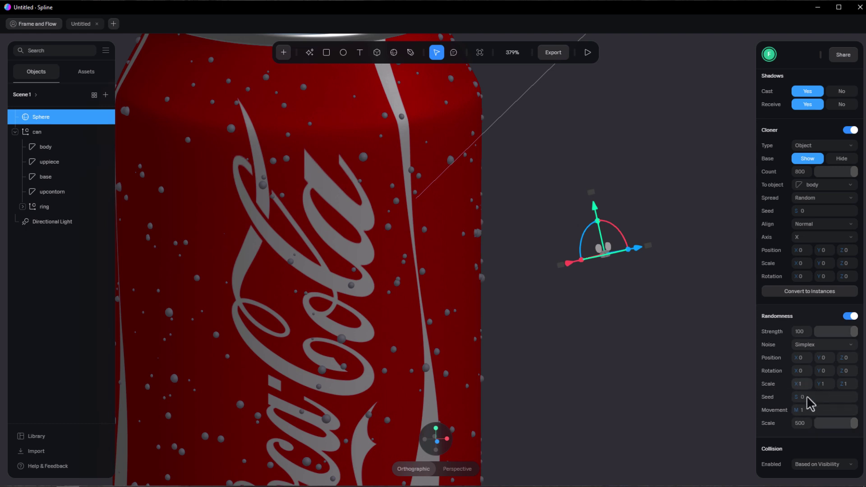
drag(794, 397, 799, 396)
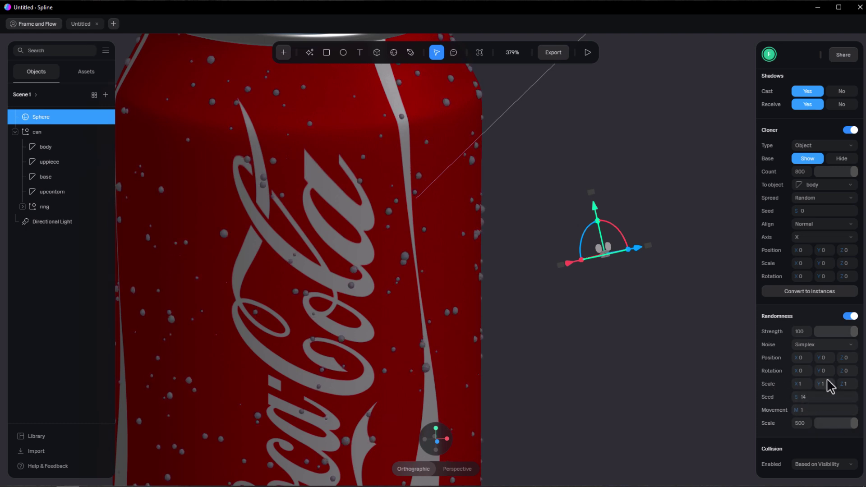
drag(840, 371, 851, 372)
scroll(653, 333, down, 5)
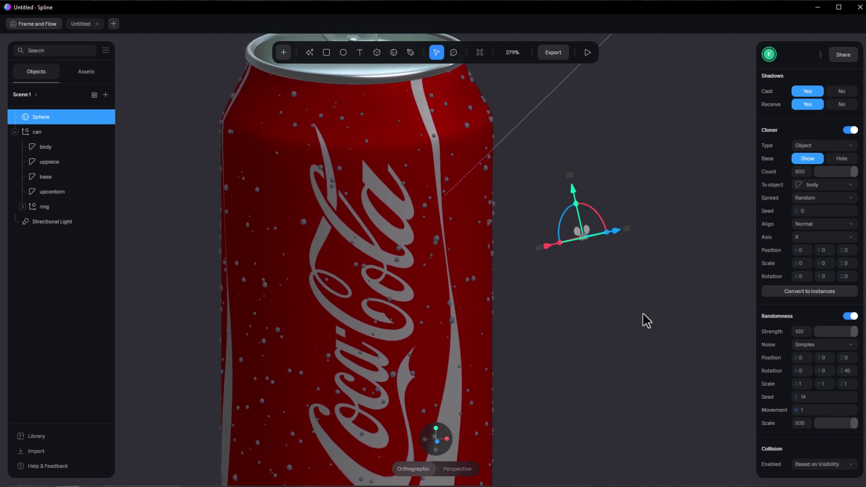
- Duplicate the can's body and move body 2 out of the can group below Sphere
scroll(643, 318, up, 2)
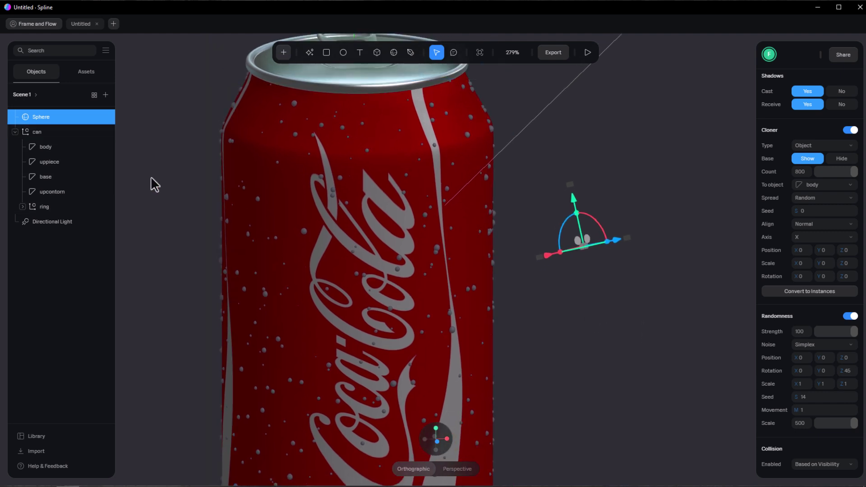
click(50, 148)
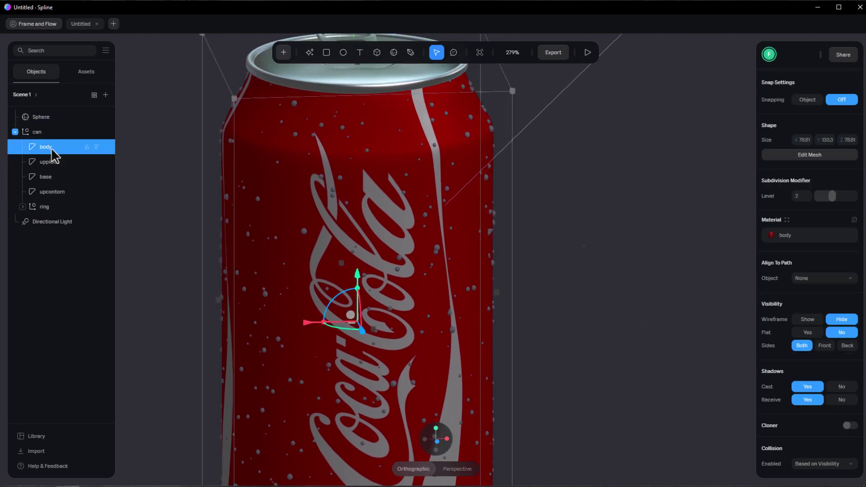
key(ctrl+d)
drag(52, 151, 60, 111)
click(20, 147)
- Hide the original can group
click(17, 146)
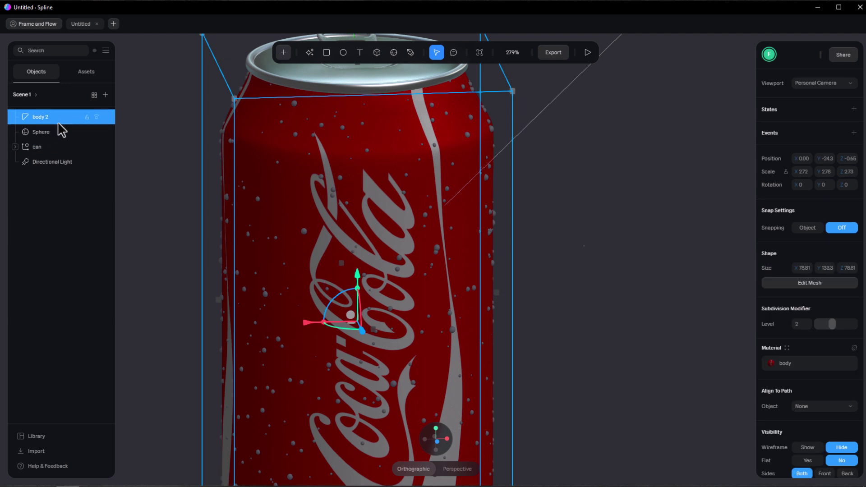
click(96, 148)
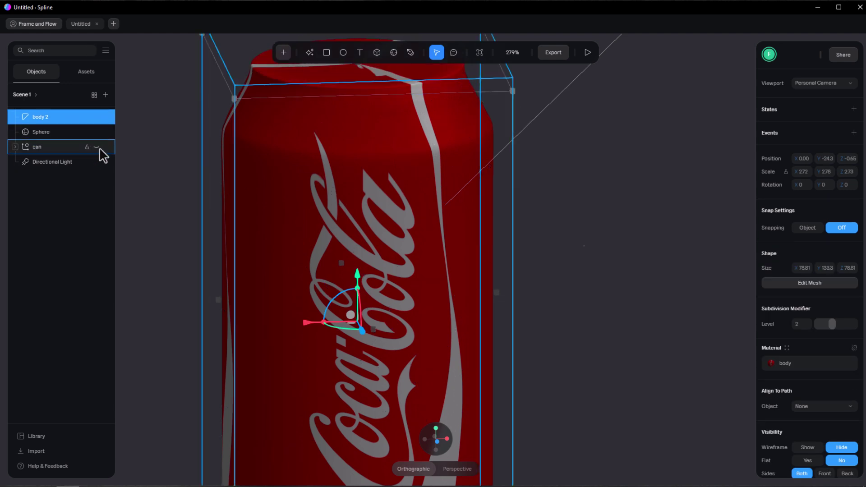
scroll(315, 191, down, 5)
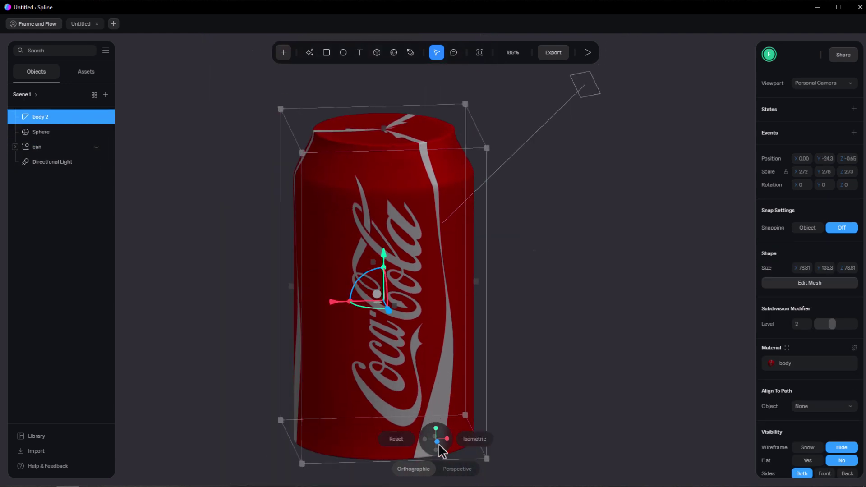
- From a front view, delete body 2's top and bottom vertex rows in Edit Mesh mode
click(438, 443)
middle_drag(517, 334, 469, 323)
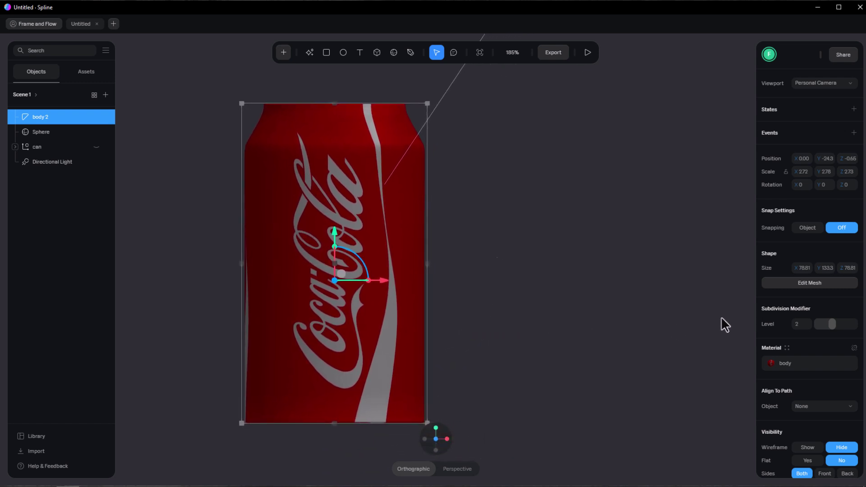
click(796, 282)
middle_drag(536, 226, 583, 224)
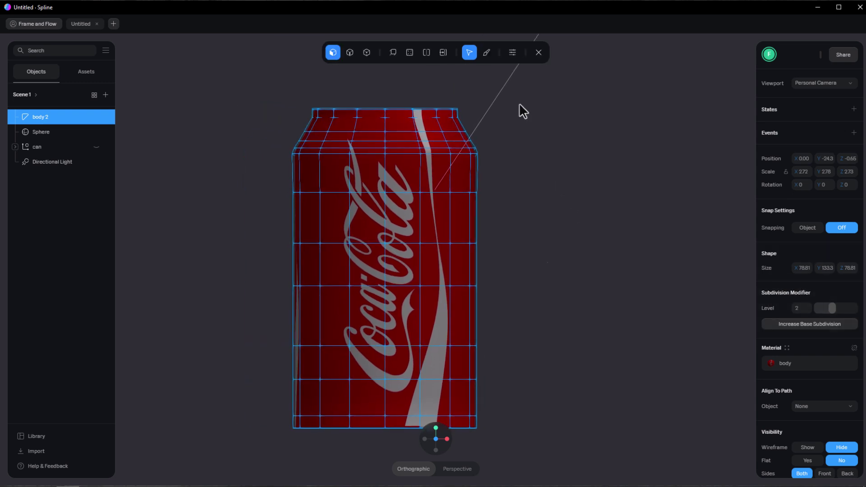
drag(564, 82, 187, 146)
key(Delete)
drag(572, 454, 224, 420)
key(Delete)
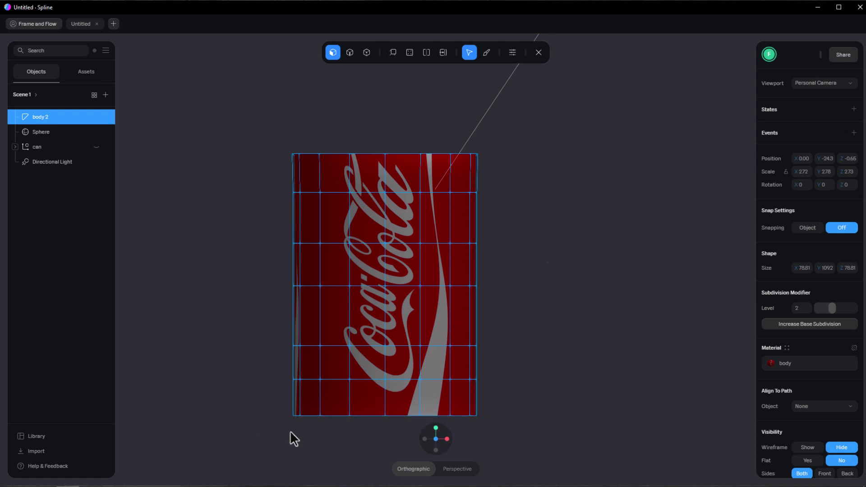
click(539, 54)
drag(536, 240, 535, 264)
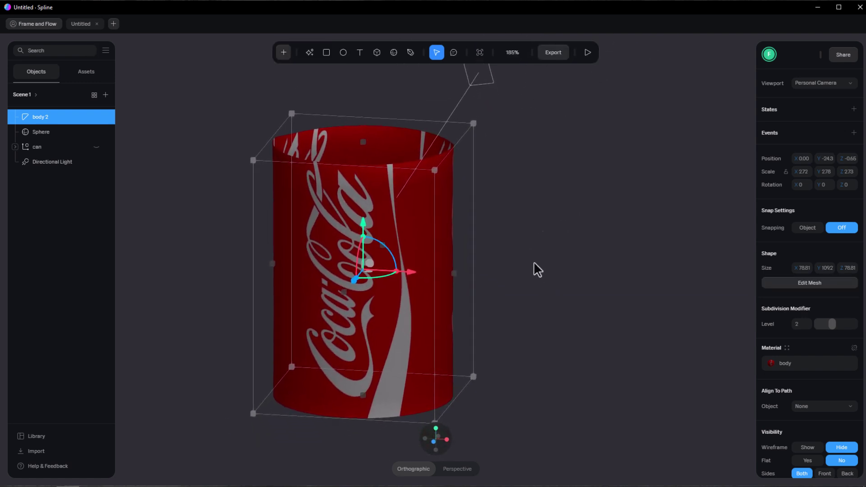
- Duplicate the Sphere to create Sphere 2
click(38, 133)
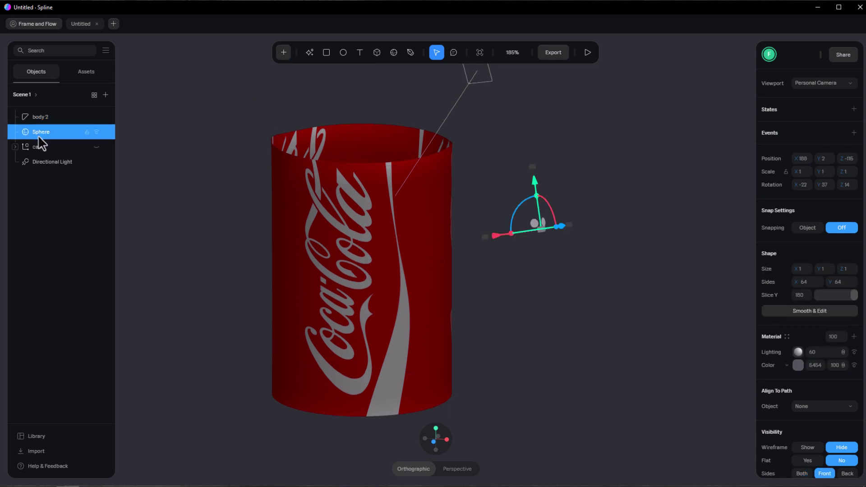
key(ctrl+d)
scroll(855, 377, down, 5)
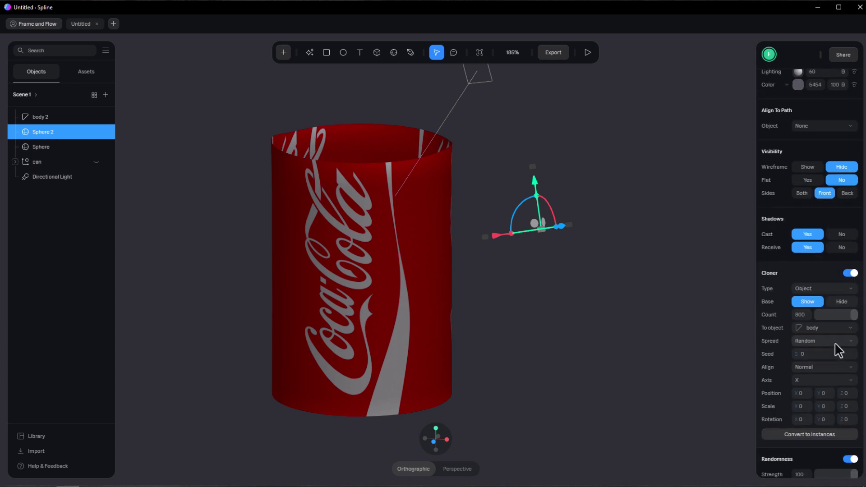
- Point Sphere 2's cloner at body 2 with a count of 60 and open the noise types
click(832, 329)
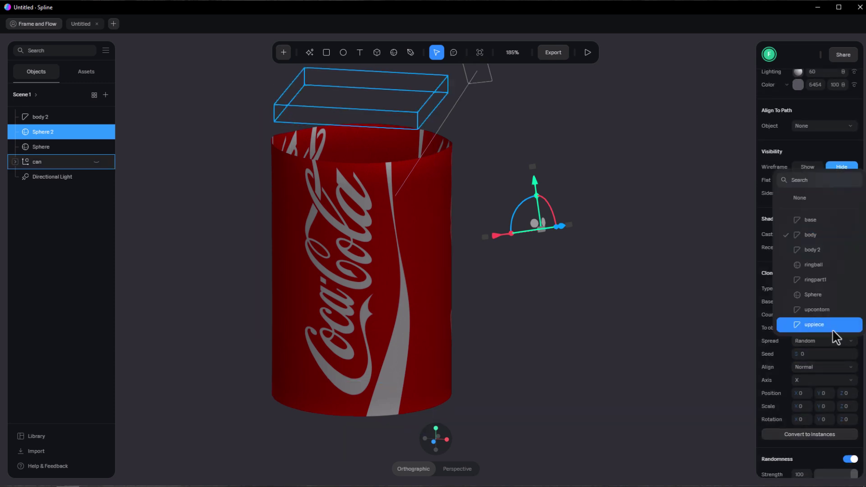
click(817, 246)
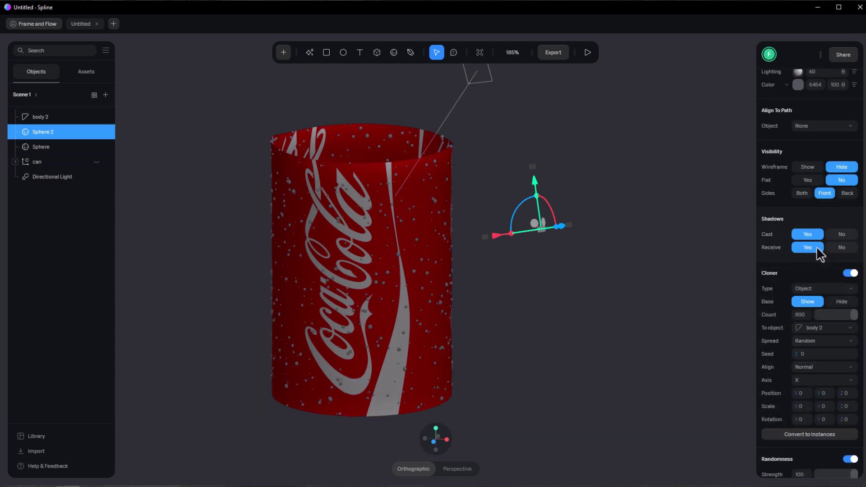
scroll(383, 182, up, 4)
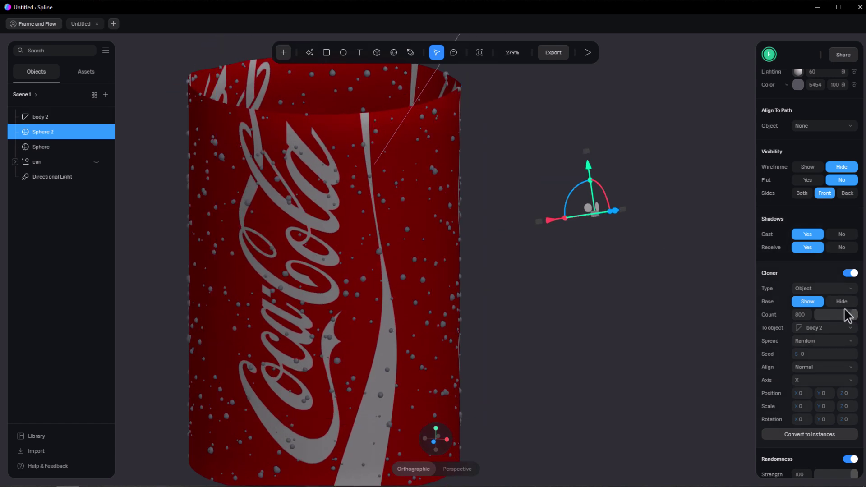
text(60)
key(Return)
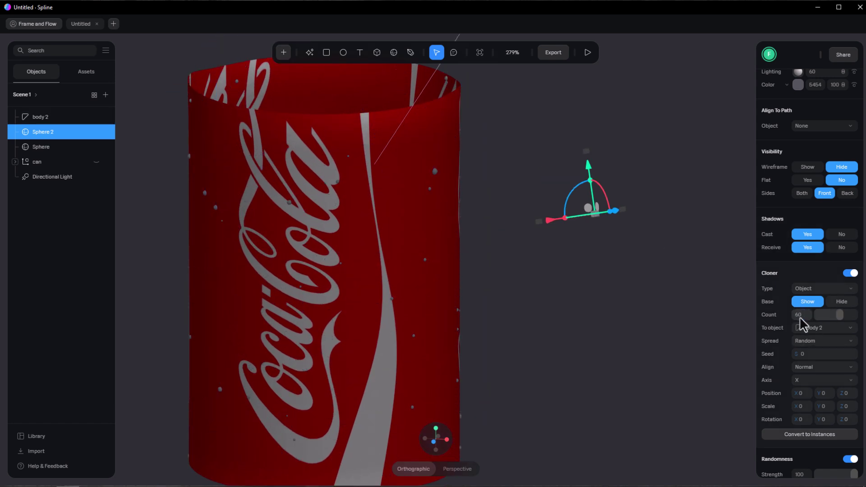
scroll(801, 323, down, 2)
scroll(805, 338, down, 1)
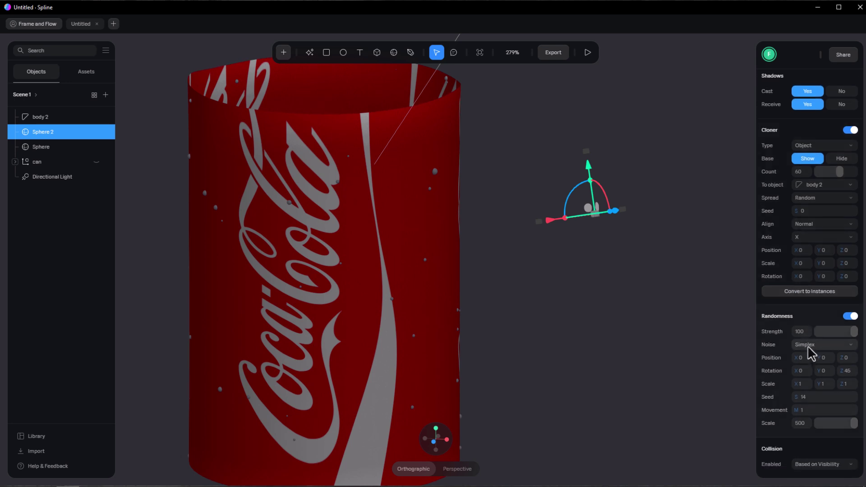
click(808, 348)
click(809, 334)
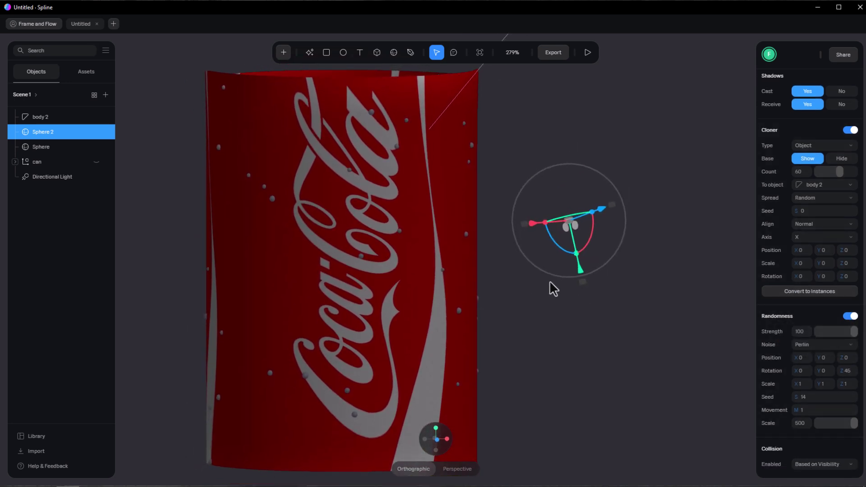
drag(820, 358, 750, 360)
click(827, 360)
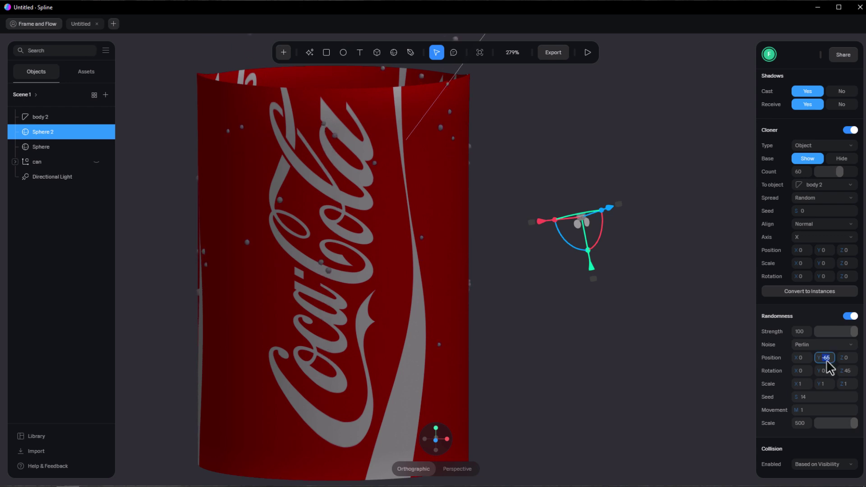
text(0)
key(Return)
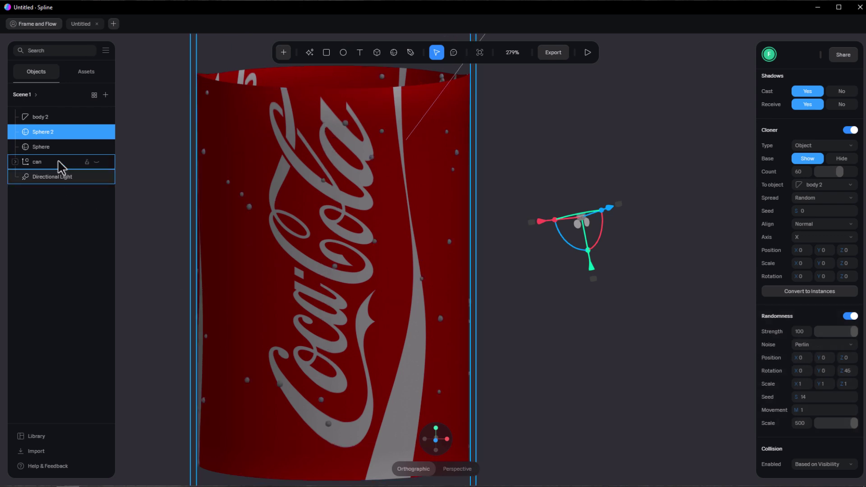
- Rotate body 2 by about 180°, then set Sphere 2's random Y position offset to 0
click(39, 116)
drag(351, 244, 304, 316)
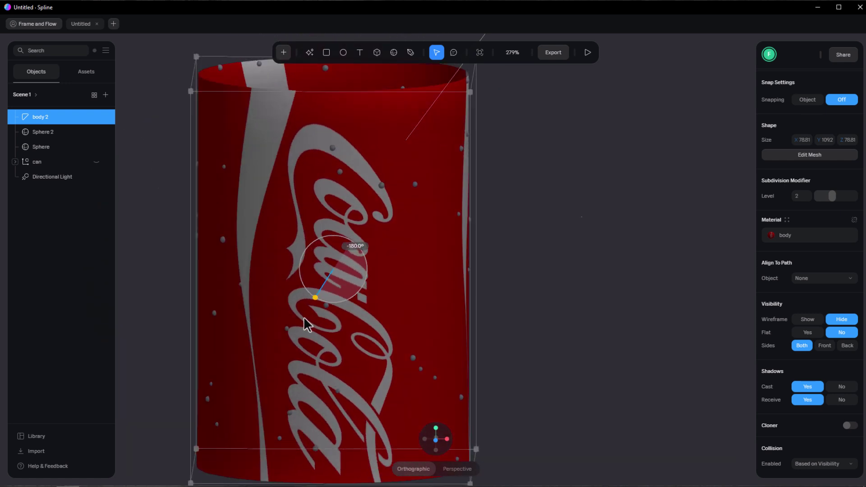
click(45, 132)
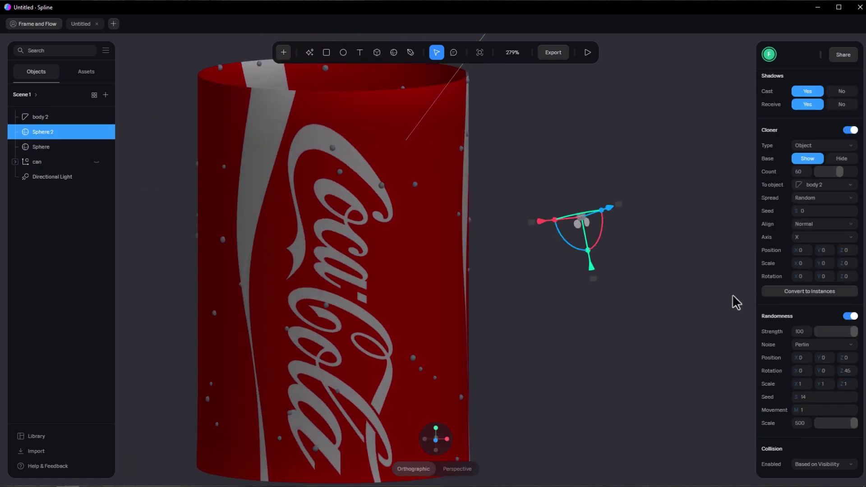
drag(816, 358, 830, 369)
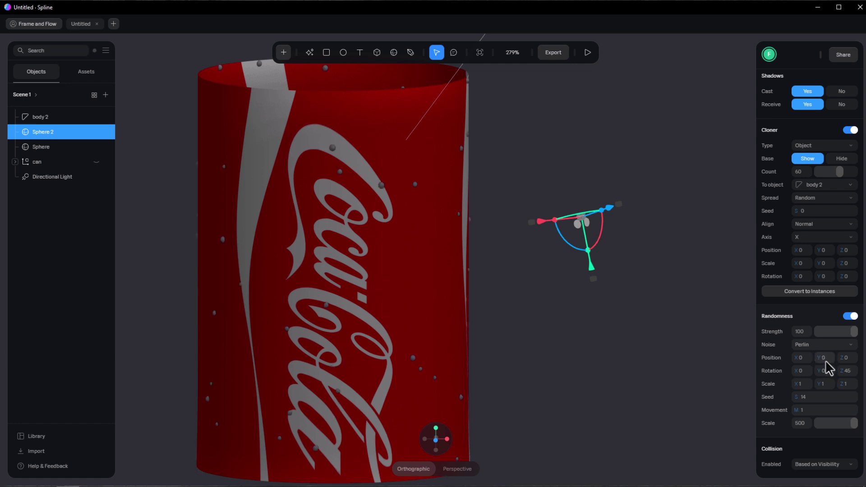
- Set body 2's material opacity to 0 and switch shadow Cast and Receive to No
click(44, 121)
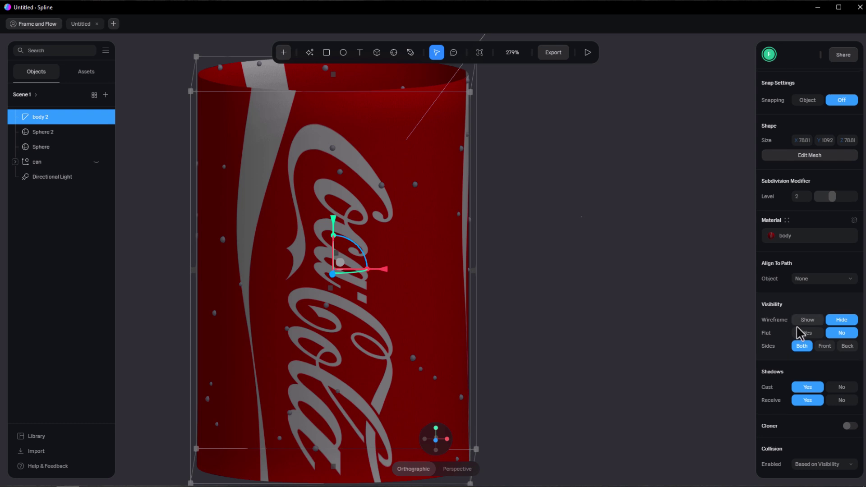
click(856, 230)
scroll(621, 231, down, 2)
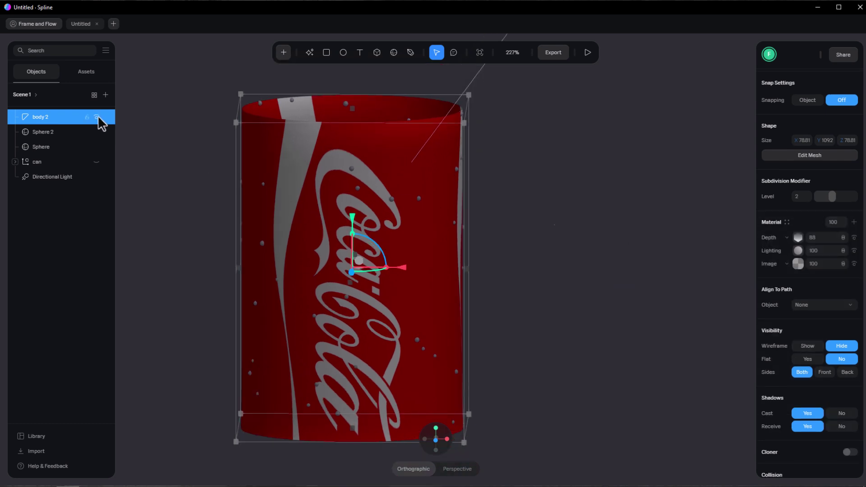
click(97, 117)
click(97, 117)
drag(825, 224, 762, 223)
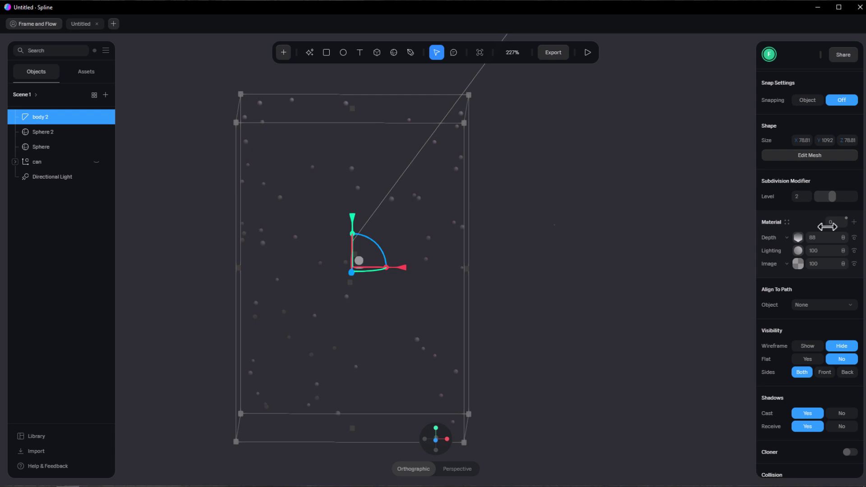
scroll(832, 264, down, 1)
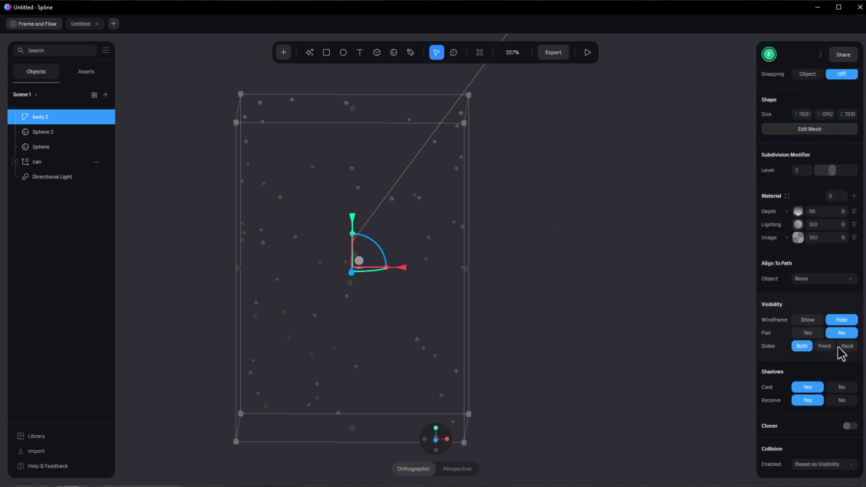
click(842, 388)
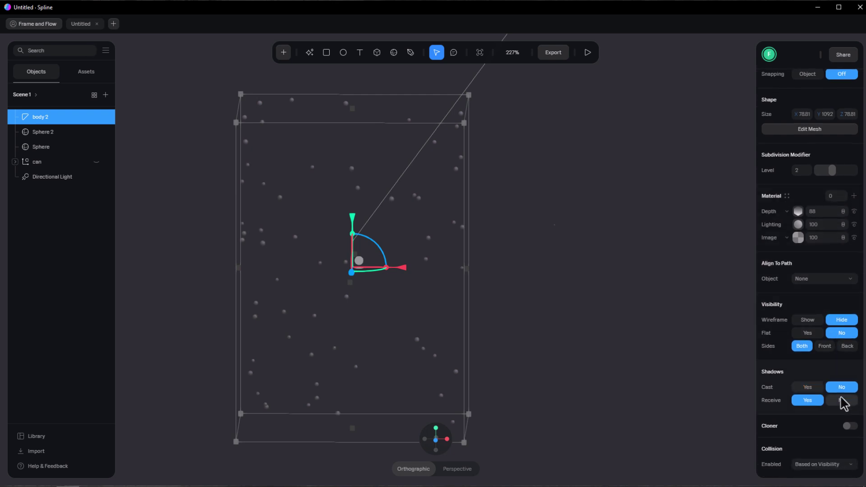
click(842, 400)
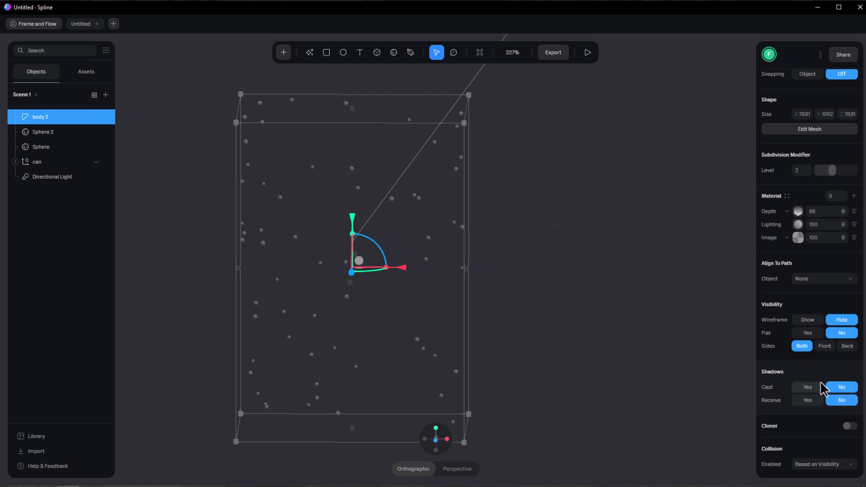
- Unhide the can group and colour Sphere 2's droplets blue, RGB 49, 49, 212
click(97, 162)
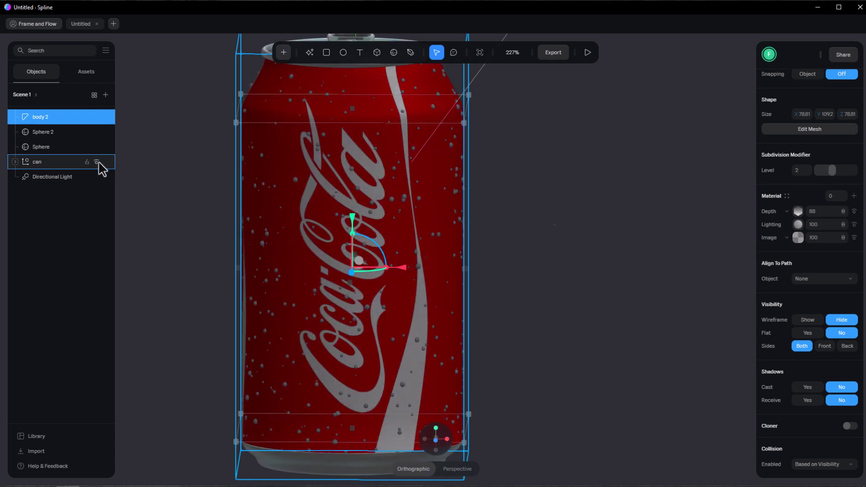
click(46, 132)
middle_drag(562, 183, 531, 204)
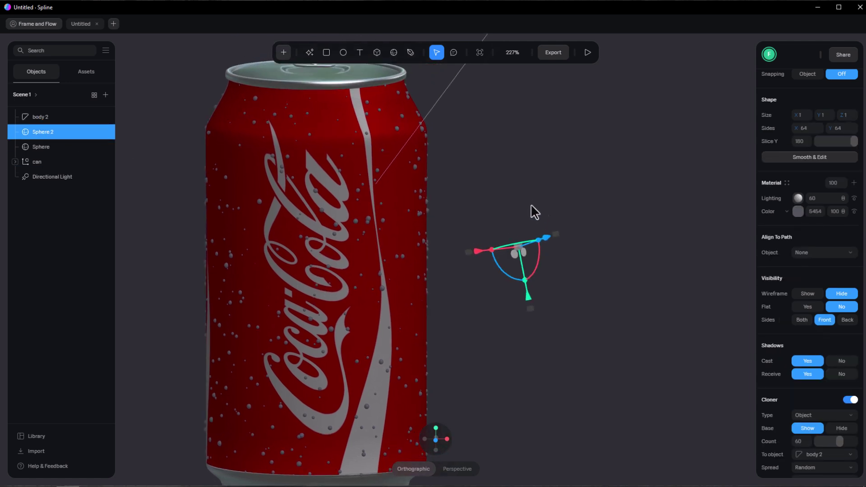
click(799, 212)
drag(810, 254, 836, 242)
click(631, 217)
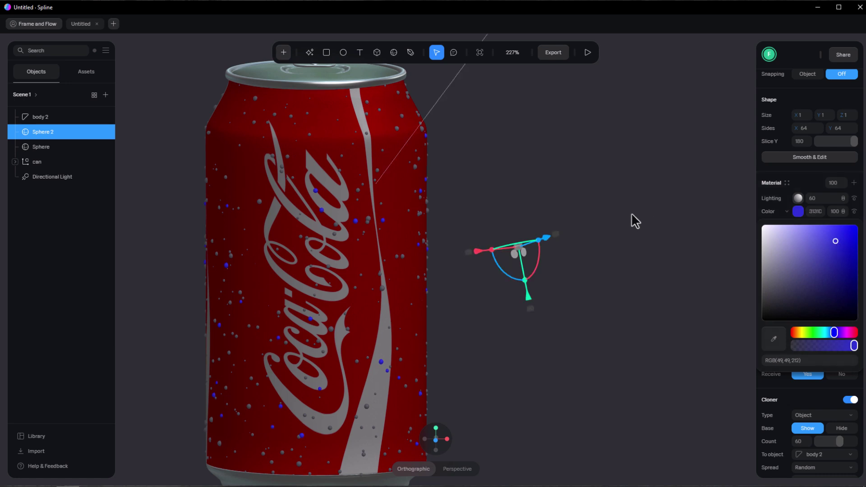
scroll(495, 194, up, 2)
scroll(492, 196, left, 2)
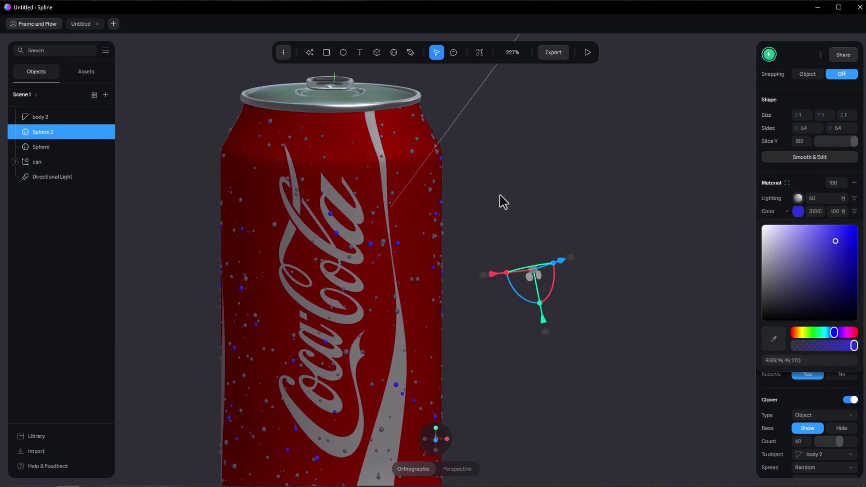
scroll(803, 201, up, 3)
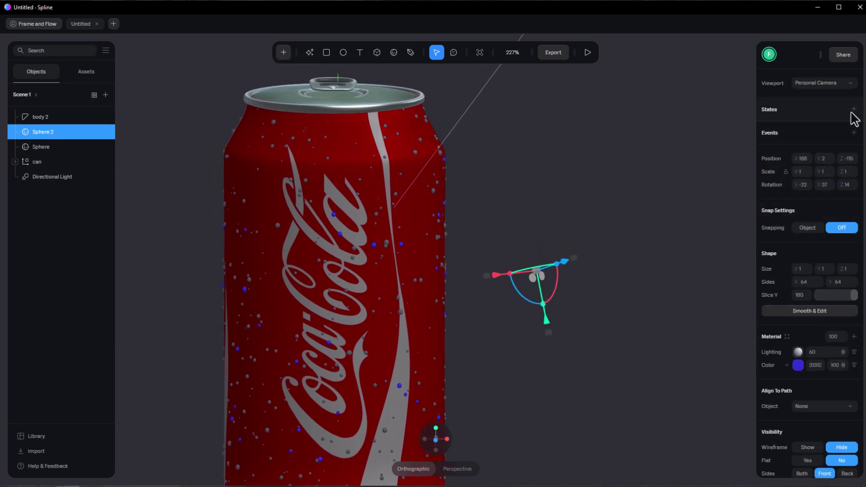
- Add a new state to Sphere 2 with a random Y position offset of 14
click(854, 110)
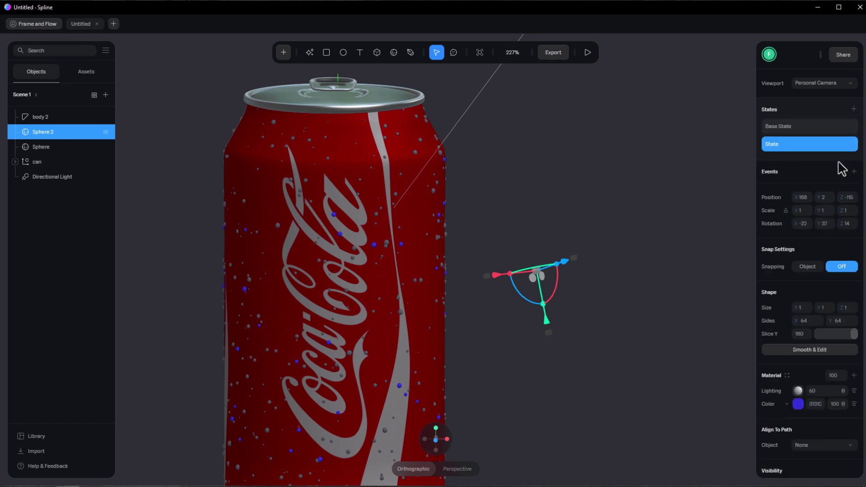
scroll(835, 185, down, 5)
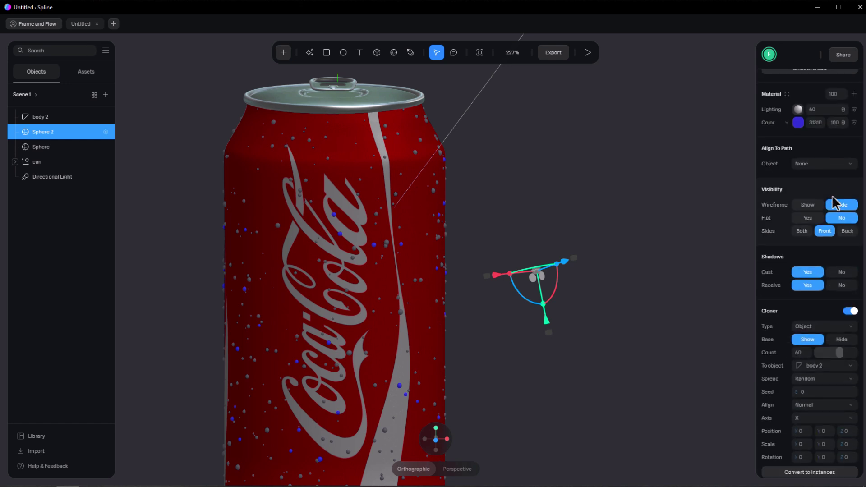
scroll(835, 199, down, 4)
drag(821, 358, 844, 361)
scroll(808, 371, up, 10)
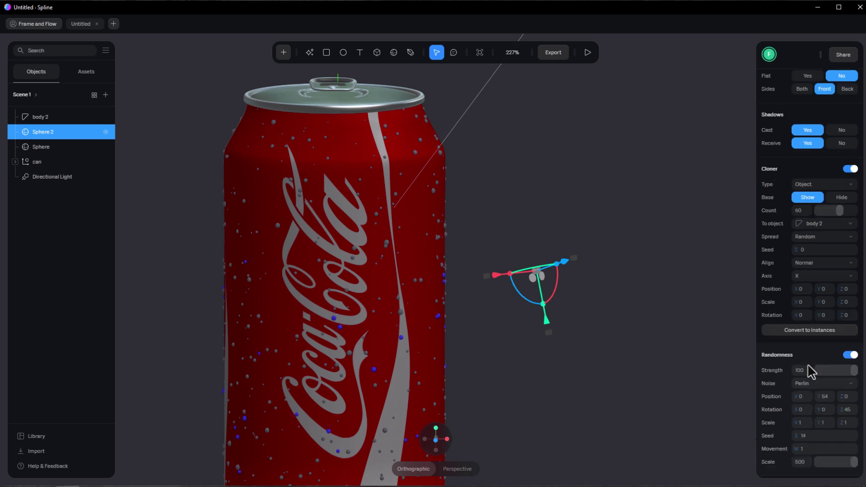
- Add a Start event with a Transition action, set its duration, and preview playback
click(854, 171)
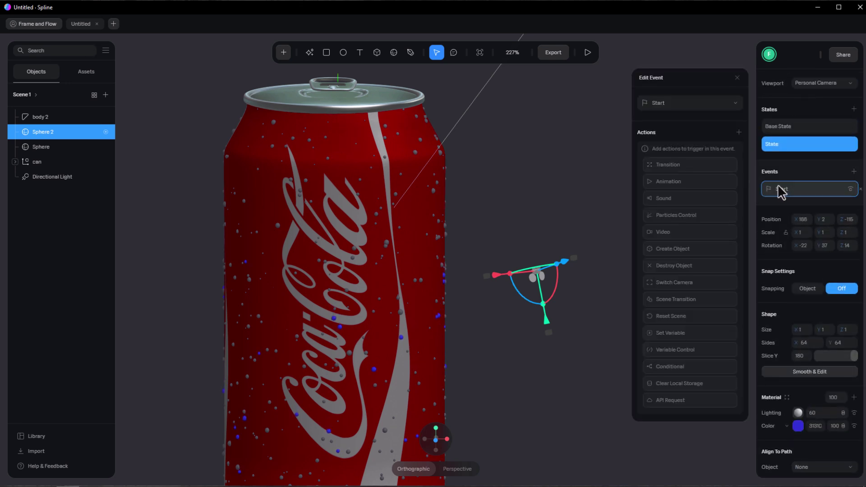
click(670, 165)
click(673, 149)
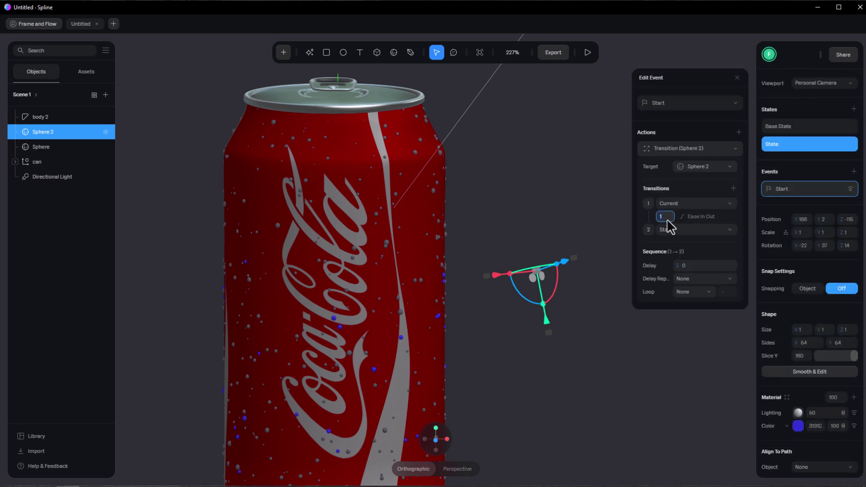
click(670, 218)
click(588, 52)
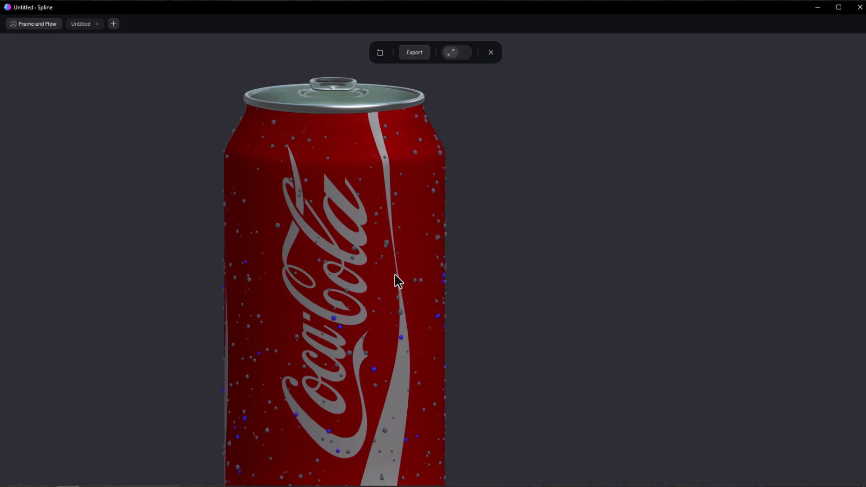
- Exit the play preview to reveal Animated Drops, with displace, fresnel, matcap and glass layers, and Still Drops
click(491, 52)
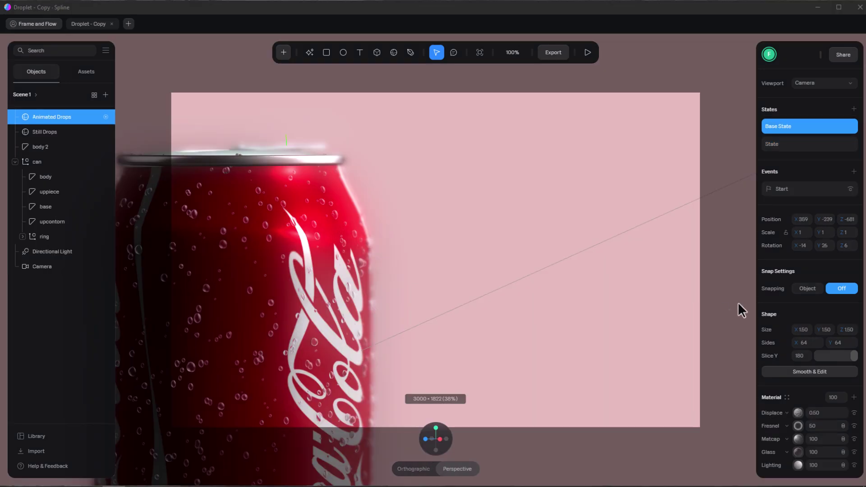
scroll(772, 309, down, 4)
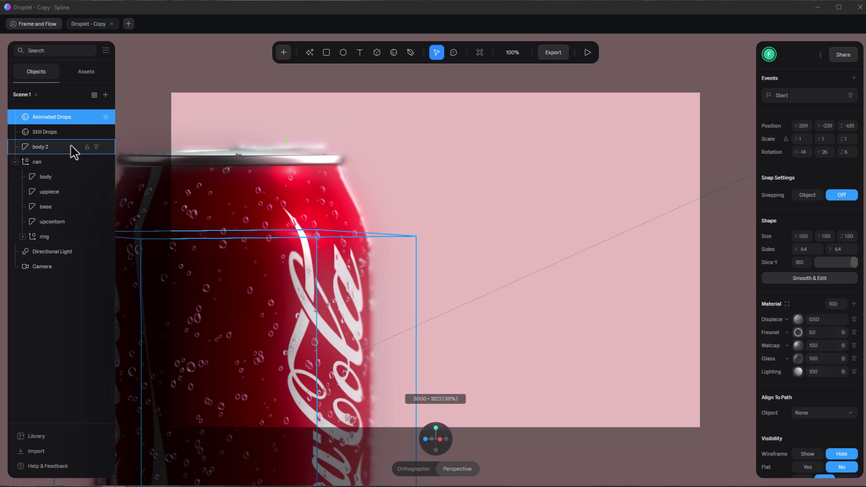
- Hide Still Drops and play the scene with only the animated droplets sliding down the can
click(96, 132)
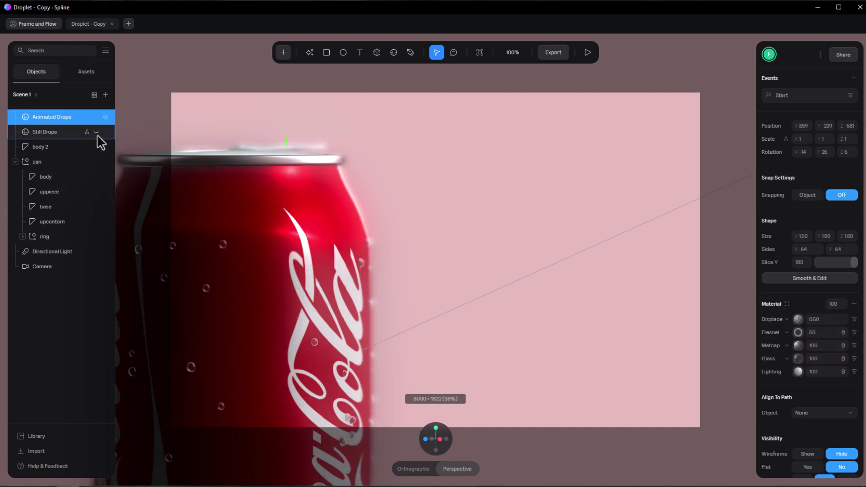
click(587, 53)
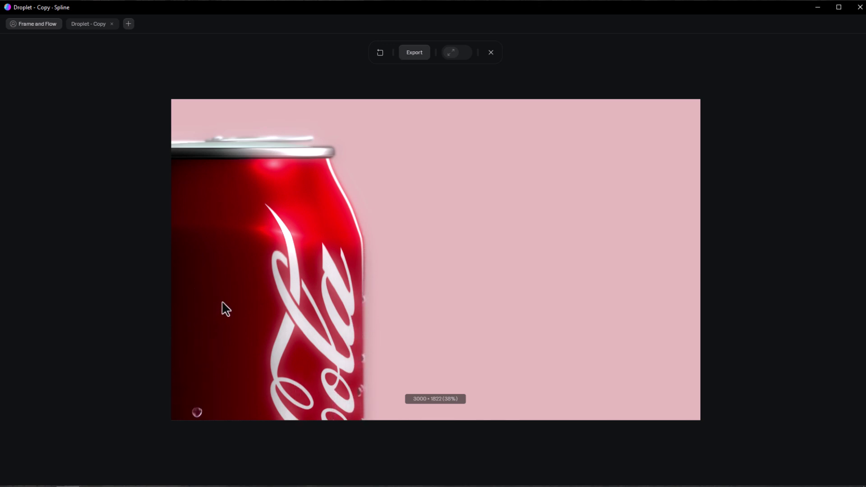
click(491, 53)
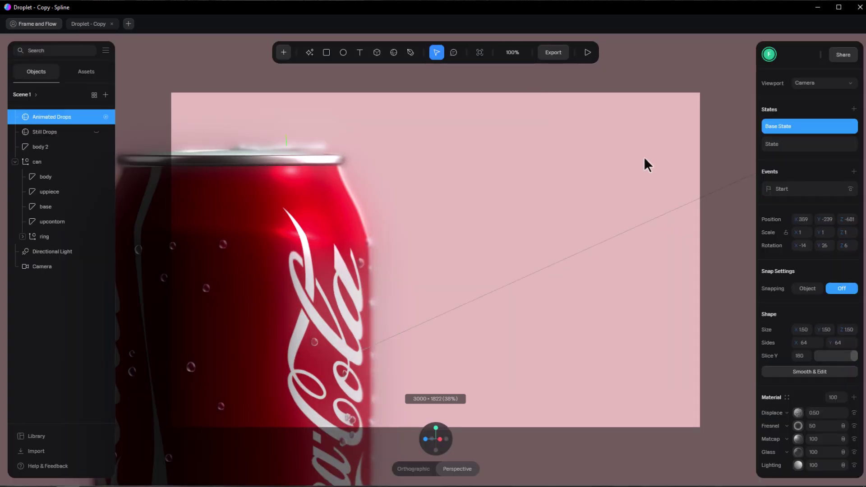
scroll(804, 267, down, 3)
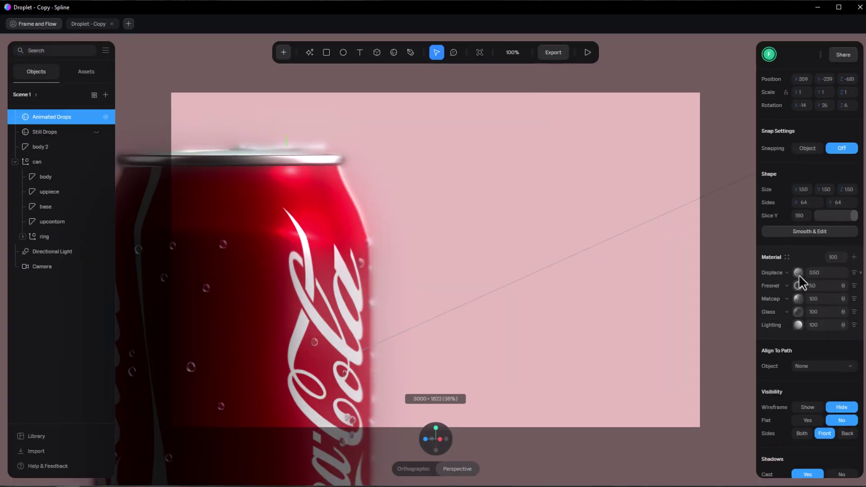
click(799, 274)
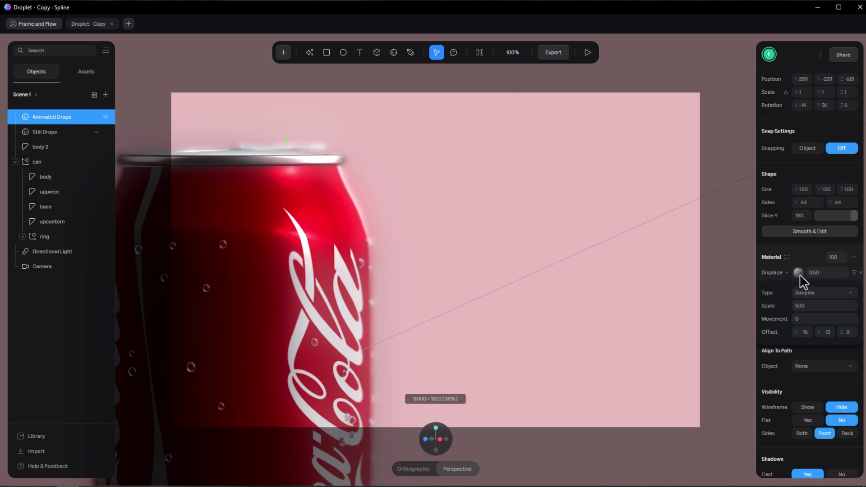
click(799, 274)
scroll(797, 243, up, 3)
click(792, 140)
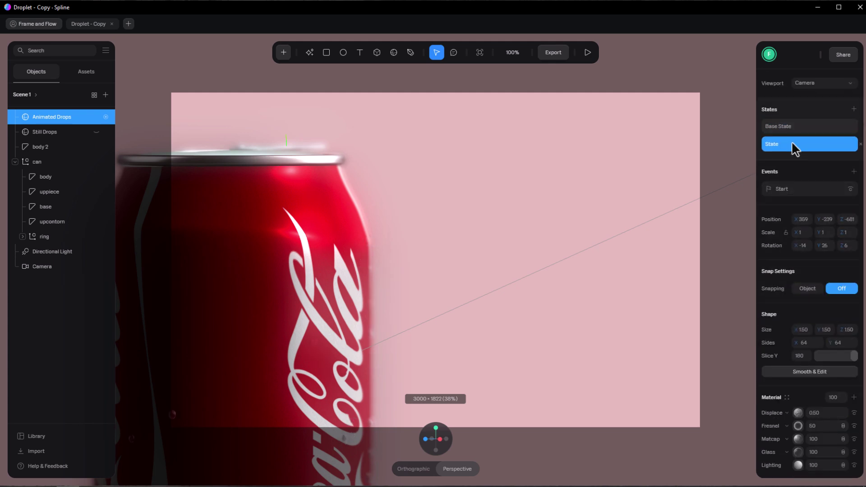
scroll(787, 270, down, 5)
click(798, 179)
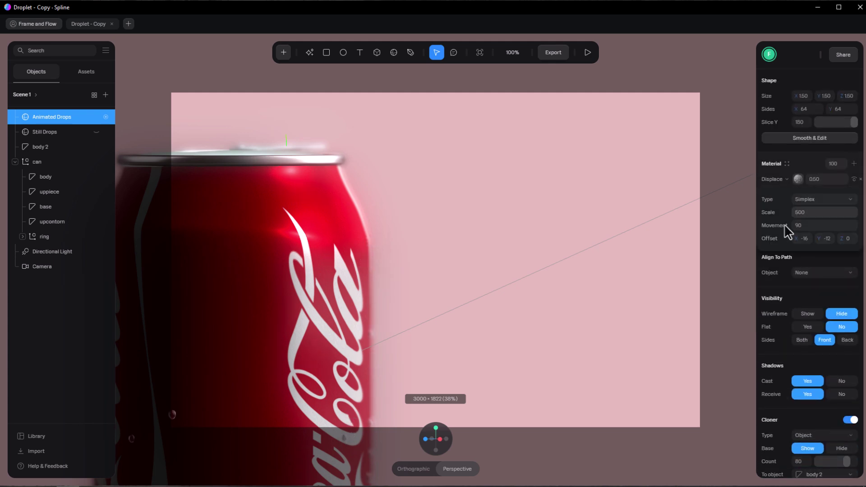
click(799, 179)
scroll(798, 194, up, 5)
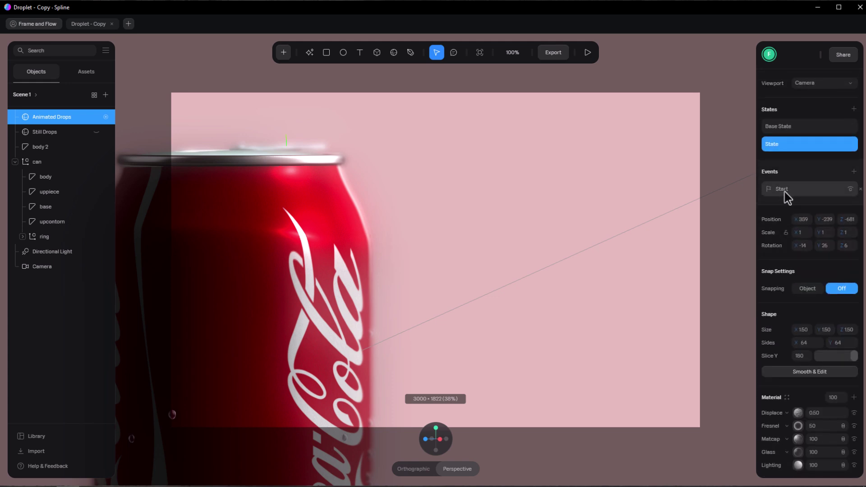
click(787, 192)
click(695, 149)
click(694, 149)
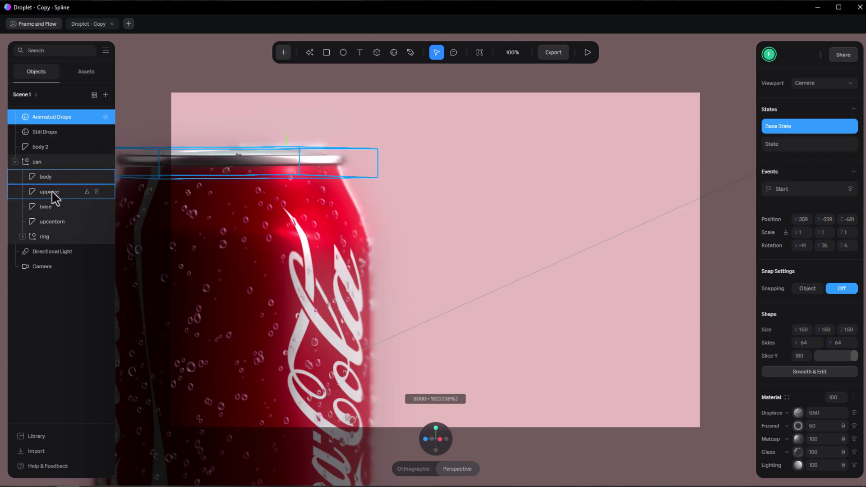
- Switch the can body material's lighting type to Lambert
click(50, 176)
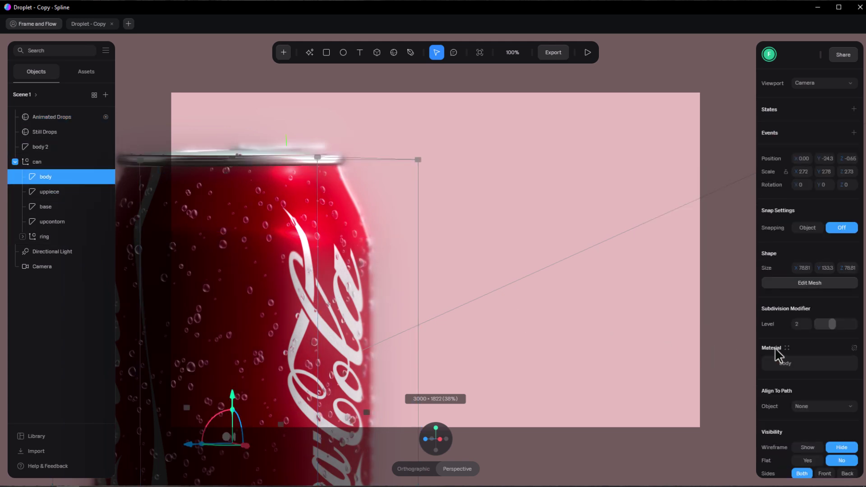
click(814, 367)
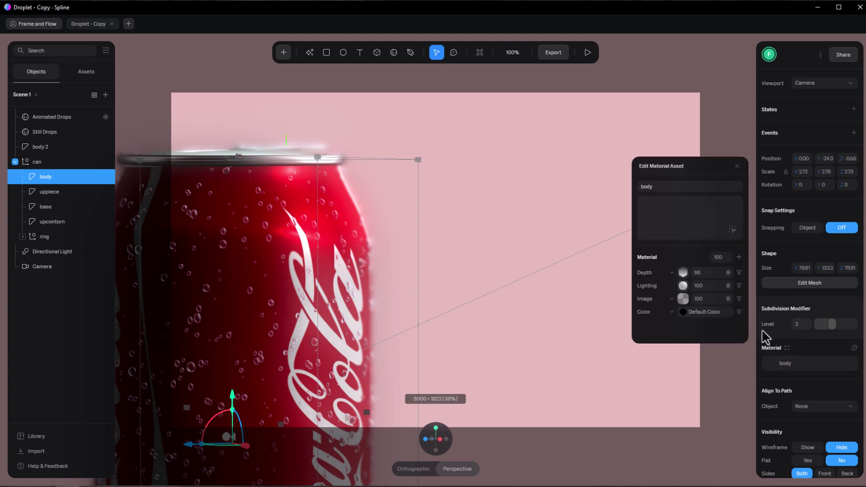
click(683, 286)
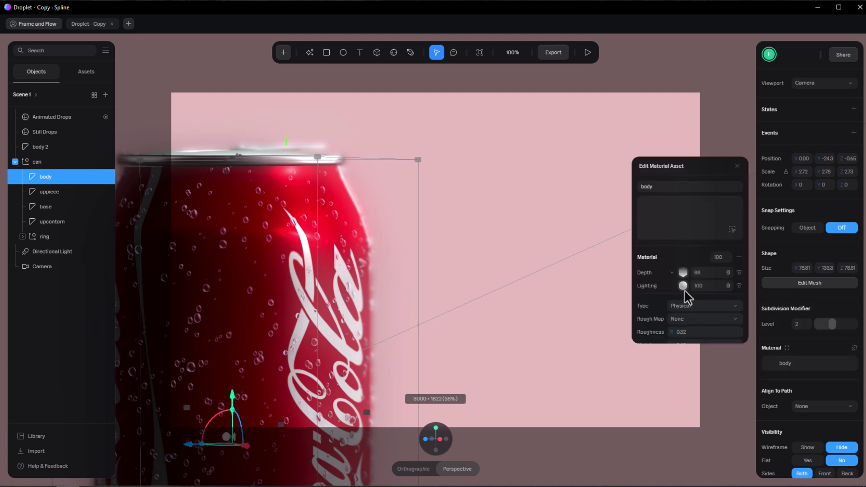
scroll(684, 277, down, 1)
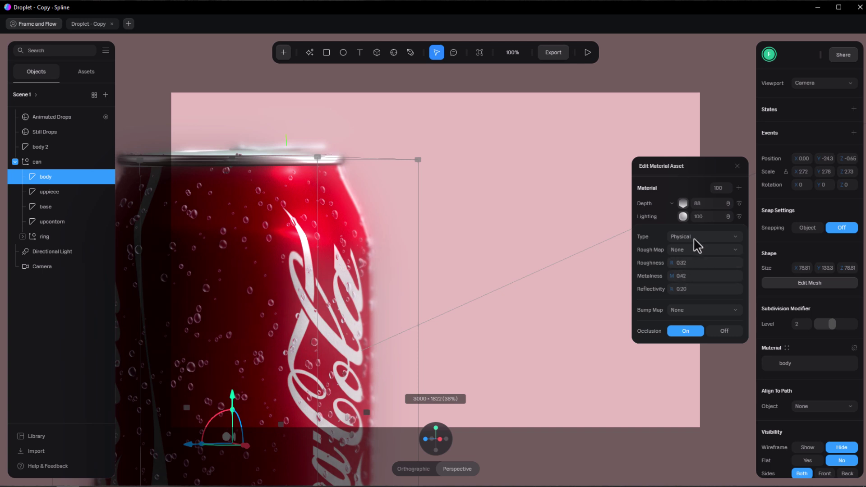
click(695, 237)
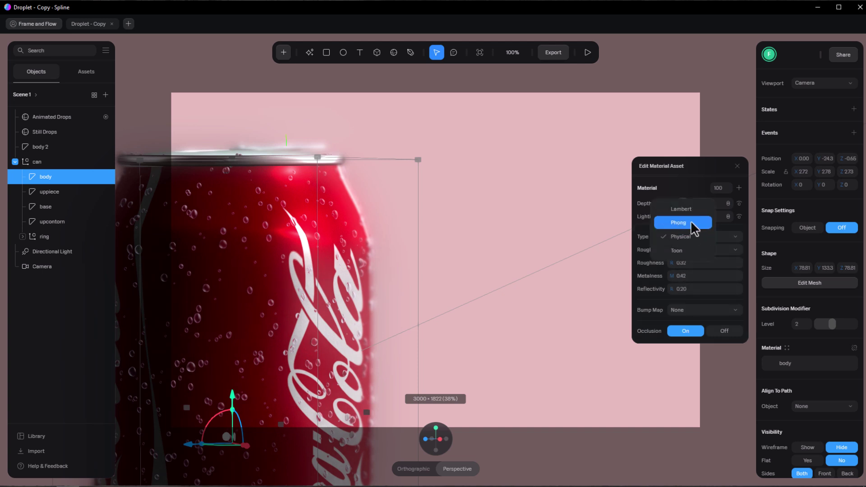
click(697, 217)
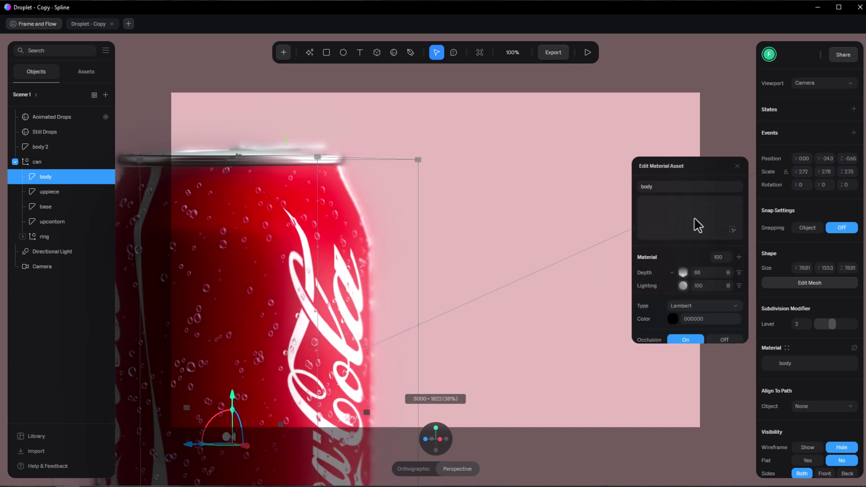
- Set the body material's lighting back to Physical, at roughness 0.20, and close the editor
scroll(698, 235, down, 1)
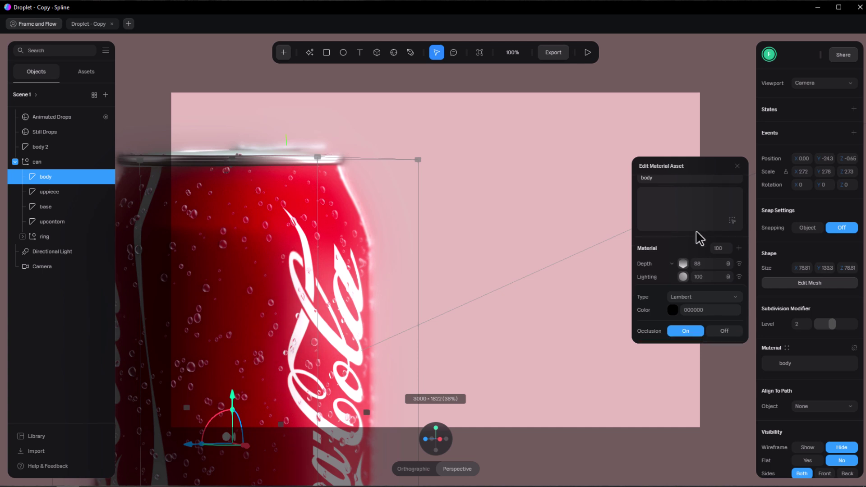
click(702, 299)
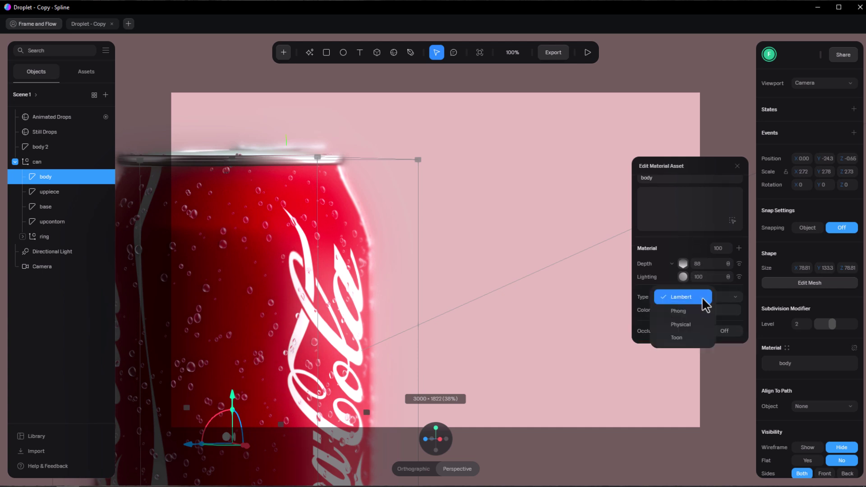
click(697, 327)
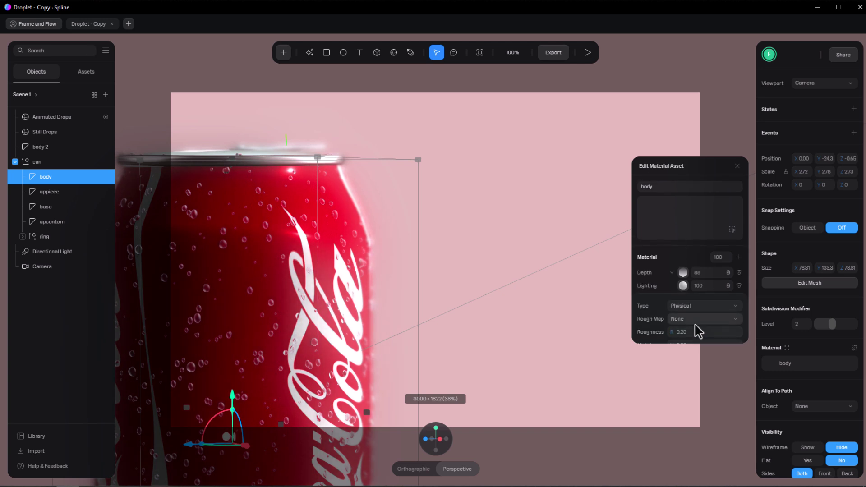
scroll(699, 322, down, 3)
key(Escape)
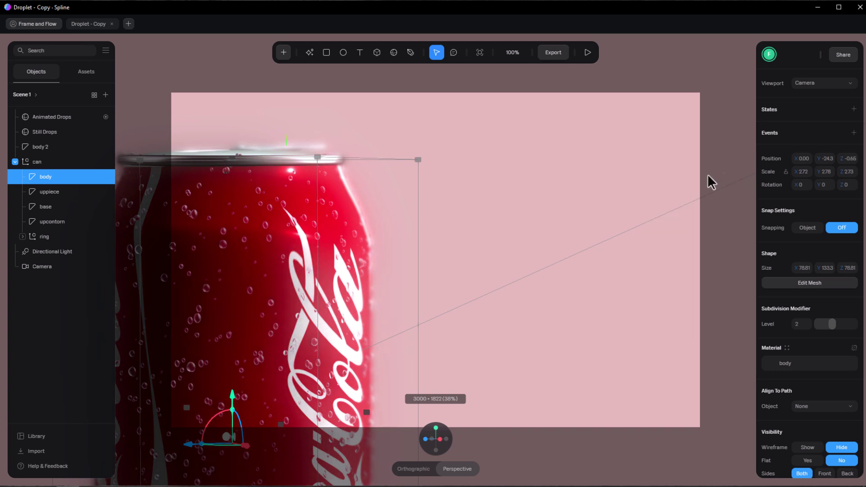
- Select the Camera to view its Perspective settings: Near 70, Far 100000, Fov 2, Zoom 1
click(43, 266)
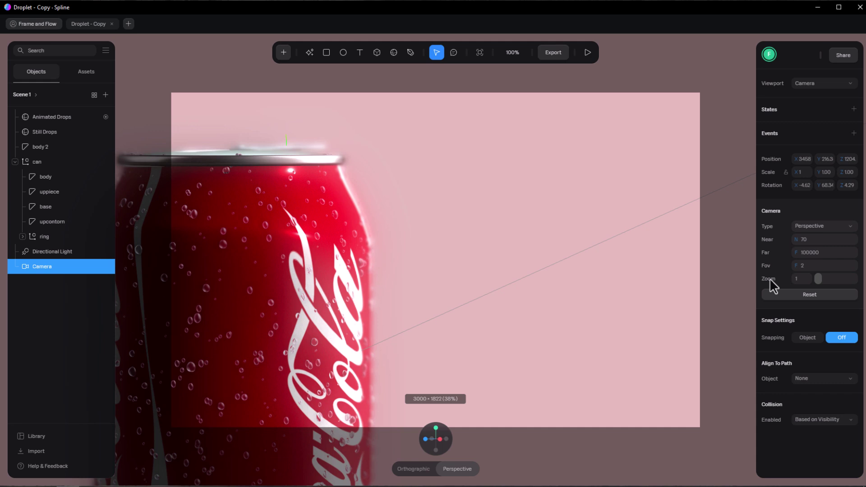
- Turn the scene's post-processing Effects (DoF, Bloom, Vignette) off, then back on
click(701, 282)
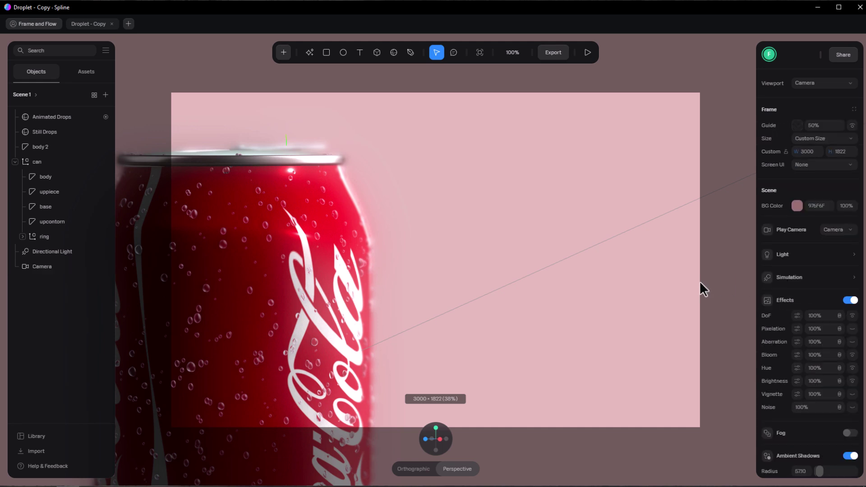
scroll(787, 318, down, 2)
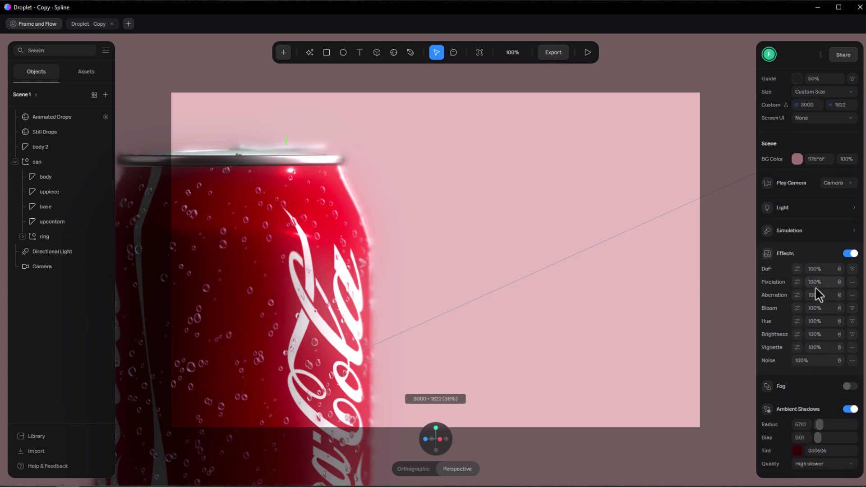
click(850, 254)
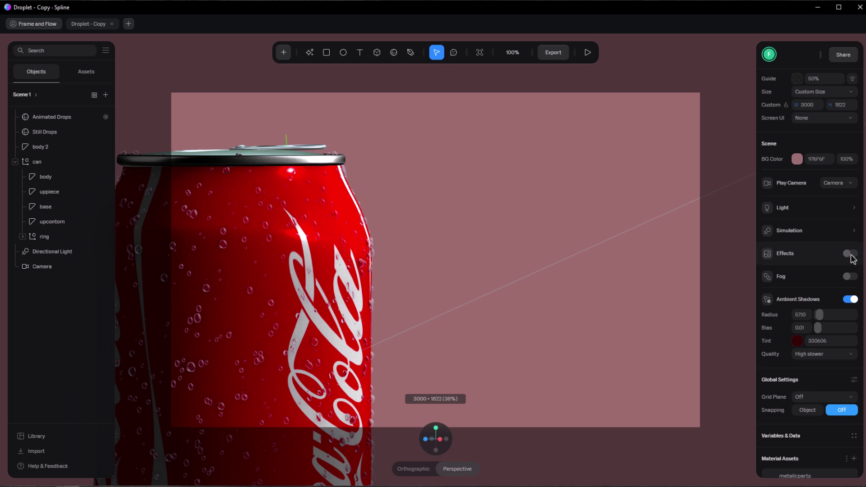
click(851, 253)
scroll(845, 297, down, 2)
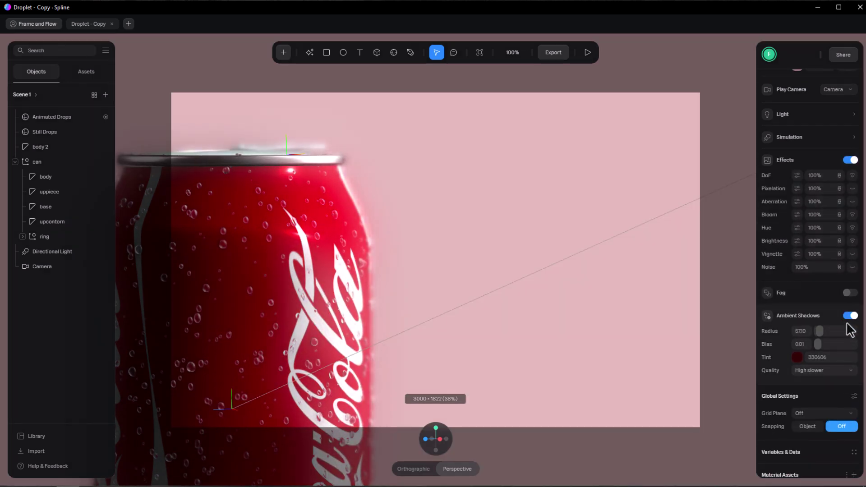